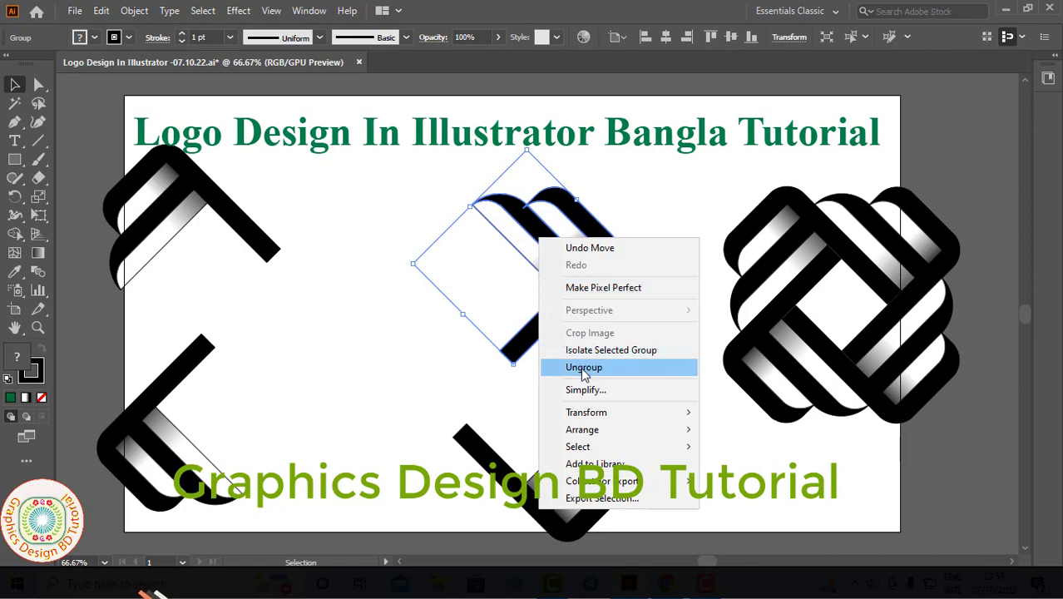
- Ungroup the upper-middle logo piece and pull its two gradient strips away from the black frame
{"action": "left_click", "coordinate": [584, 369]}
{"action": "left_click", "coordinate": [519, 259]}
{"action": "left_click_drag", "start_coordinate": [537, 259], "coordinate": [453, 259]}
{"action": "left_click_drag", "start_coordinate": [586, 241], "coordinate": [666, 191]}
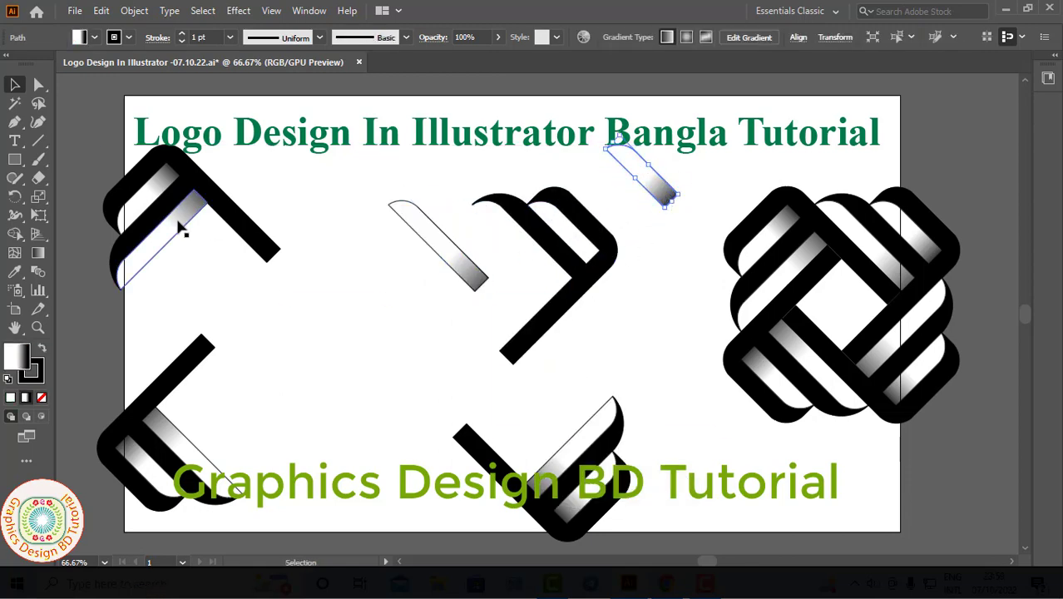
- Ungroup the upper-left logo piece and move its black frame away from the gradient strips
{"action": "left_click", "coordinate": [185, 230]}
{"action": "right_click", "coordinate": [177, 220]}
{"action": "left_click", "coordinate": [200, 350]}
{"action": "left_click", "coordinate": [298, 301]}
{"action": "left_click_drag", "start_coordinate": [159, 221], "coordinate": [321, 214]}
- Ungroup the lower-left logo piece, then separate its long gradient strip and black frame from each other
{"action": "left_click", "coordinate": [254, 388]}
{"action": "left_click", "coordinate": [198, 453]}
{"action": "right_click", "coordinate": [198, 453]}
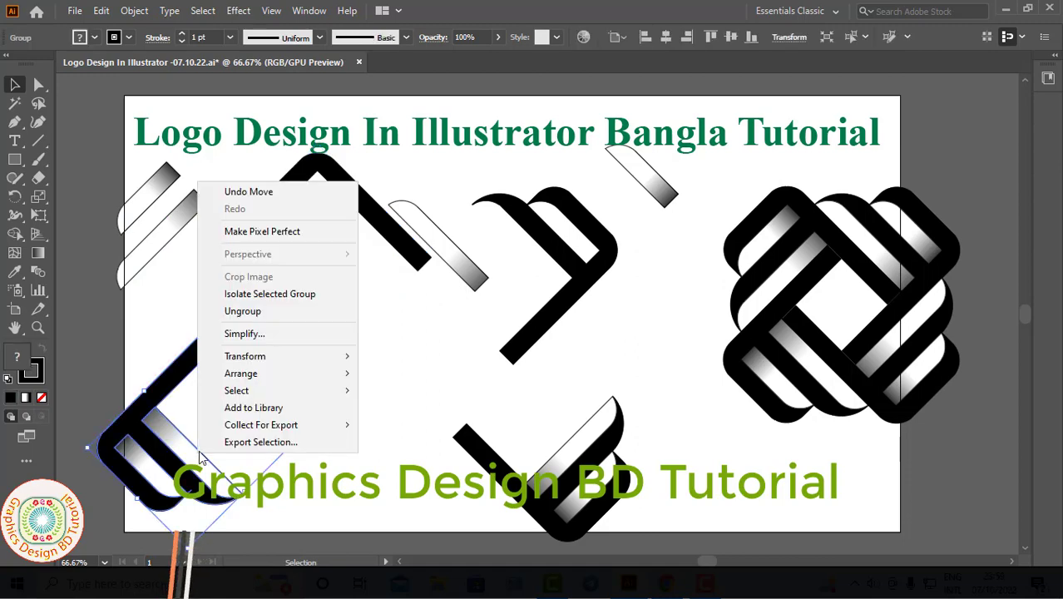
{"action": "left_click", "coordinate": [246, 313]}
{"action": "left_click", "coordinate": [291, 372]}
{"action": "left_click_drag", "start_coordinate": [173, 434], "coordinate": [301, 398]}
{"action": "left_click_drag", "start_coordinate": [185, 481], "coordinate": [215, 422]}
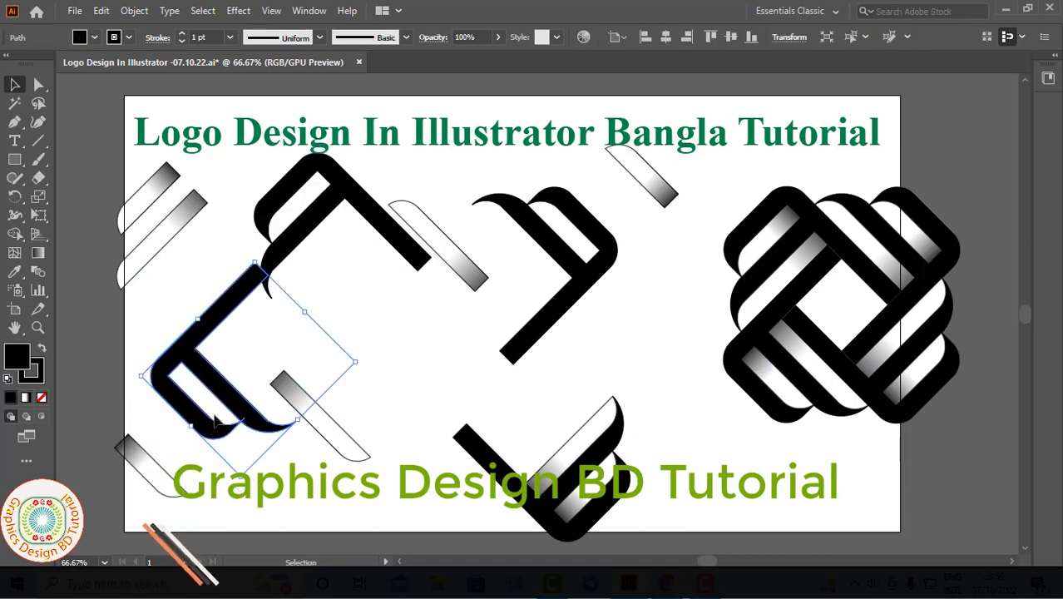
- Ungroup the lower-middle logo piece, separate its strips and black frame, and shift the upper-left black frame downward
{"action": "left_click", "coordinate": [564, 473]}
{"action": "right_click", "coordinate": [563, 473]}
{"action": "left_click", "coordinate": [591, 322]}
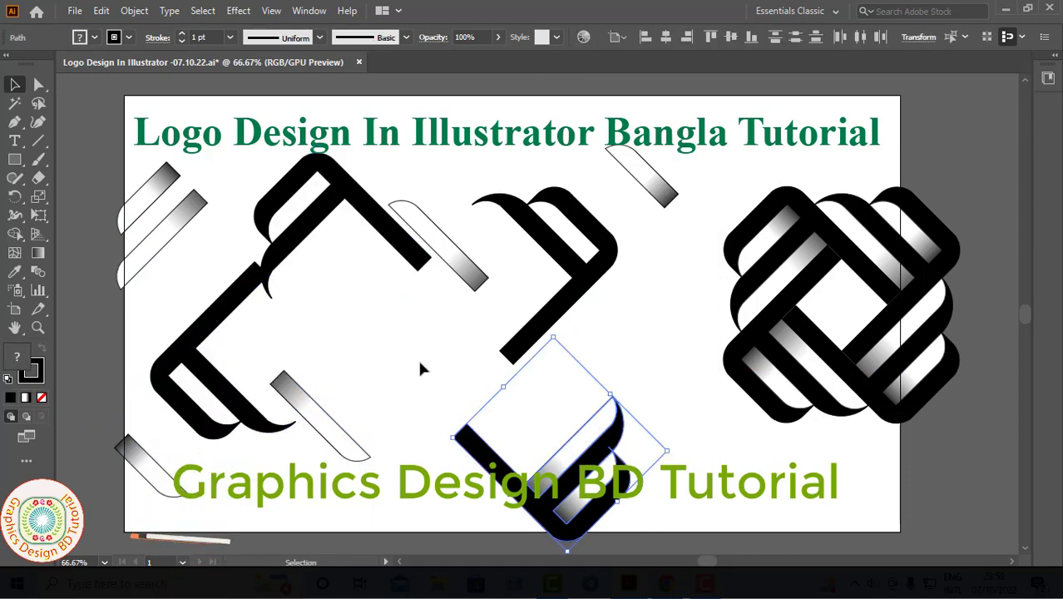
{"action": "left_click", "coordinate": [418, 357]}
{"action": "left_click_drag", "start_coordinate": [565, 455], "coordinate": [447, 416]}
{"action": "left_click_drag", "start_coordinate": [544, 497], "coordinate": [507, 407]}
{"action": "left_click_drag", "start_coordinate": [405, 245], "coordinate": [390, 338]}
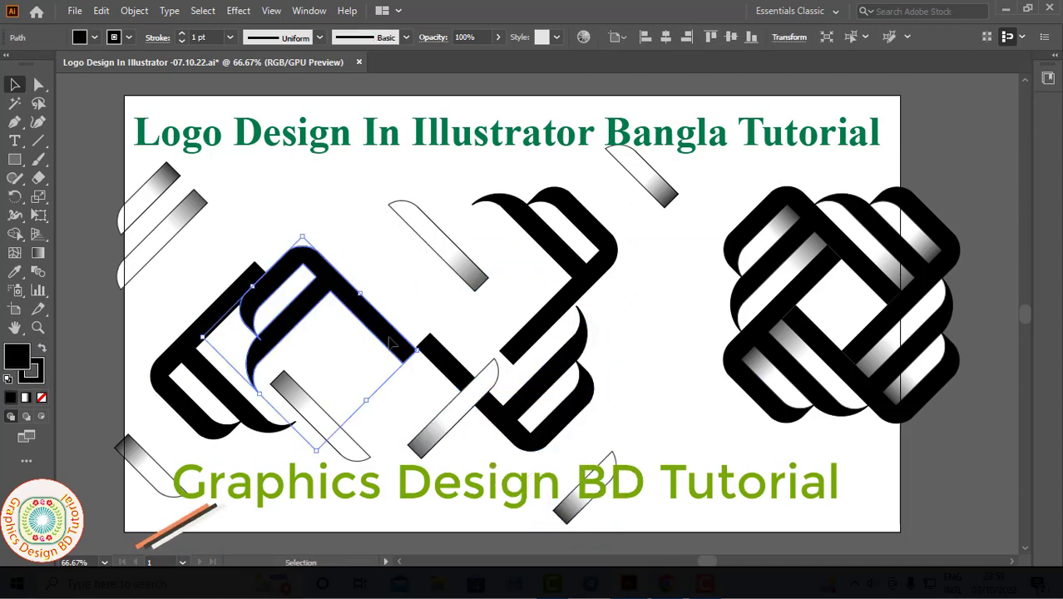
{"action": "key", "text": "a"}
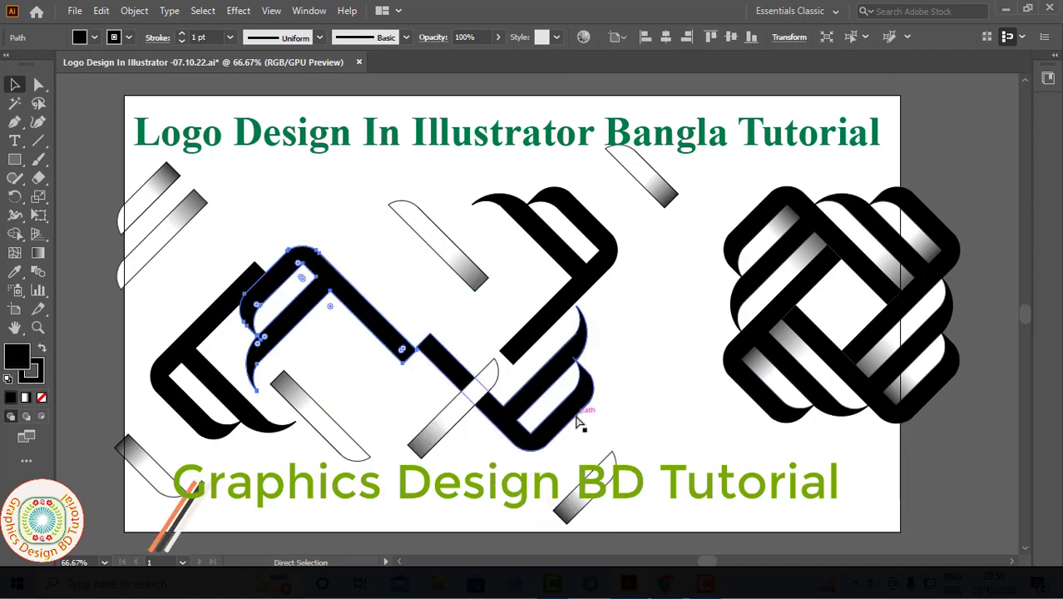
- Undo the ungrouping and moving of all logo pieces back to the single assembled logo and deselect it
{"action": "key", "text": "ctrl+z"}
{"action": "key", "text": "ctrl+z"}
{"action": "key", "text": "ctrl+z"}
{"action": "key", "text": "ctrl+z"}
{"action": "key", "text": "ctrl+z"}
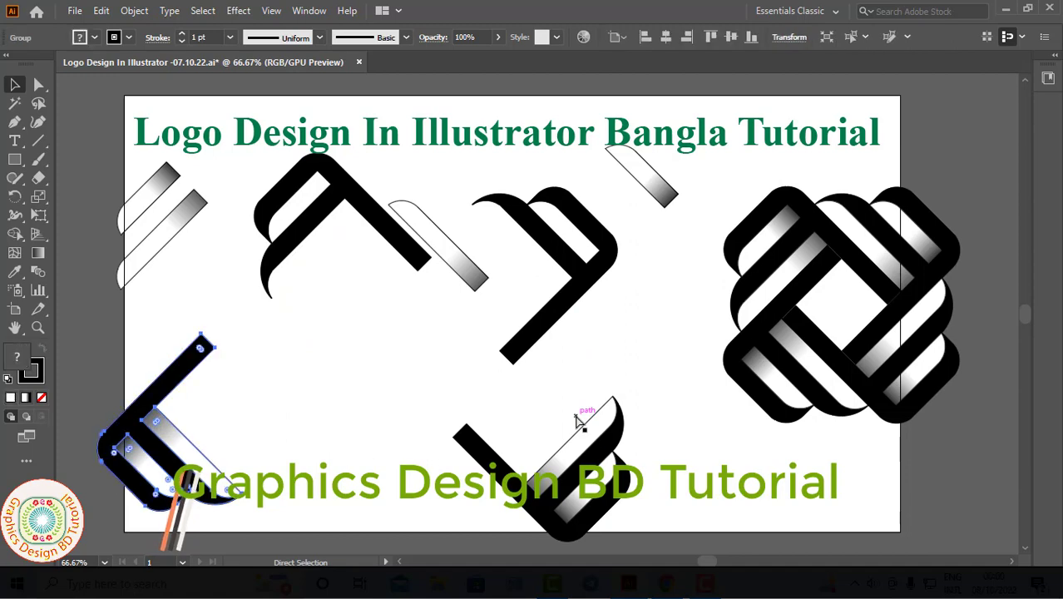
{"action": "key", "text": "ctrl+z"}
{"action": "key", "text": "ctrl+z"}
{"action": "key", "text": "ctrl+z"}
{"action": "key", "text": "ctrl+z"}
{"action": "key", "text": "ctrl+z"}
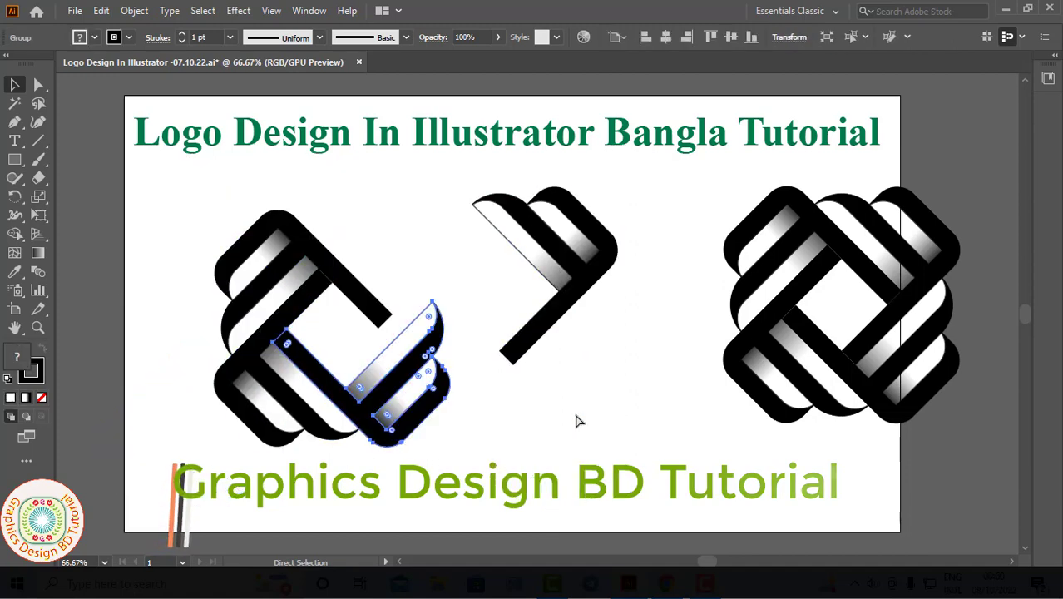
{"action": "key", "text": "ctrl+z"}
{"action": "key", "text": "ctrl+z"}
{"action": "key", "text": "ctrl+z"}
{"action": "key", "text": "ctrl+z"}
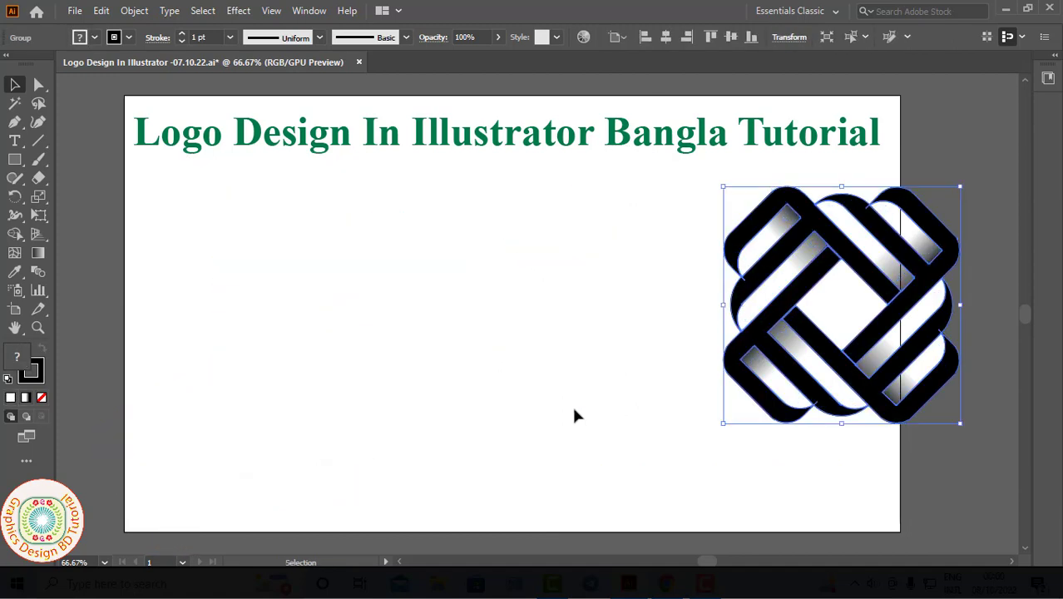
{"action": "left_click", "coordinate": [574, 416]}
- Show the rulers and place a vertical guide near 500 px and a horizontal guide near 400 px on the artboard
{"action": "key", "text": "ctrl+r"}
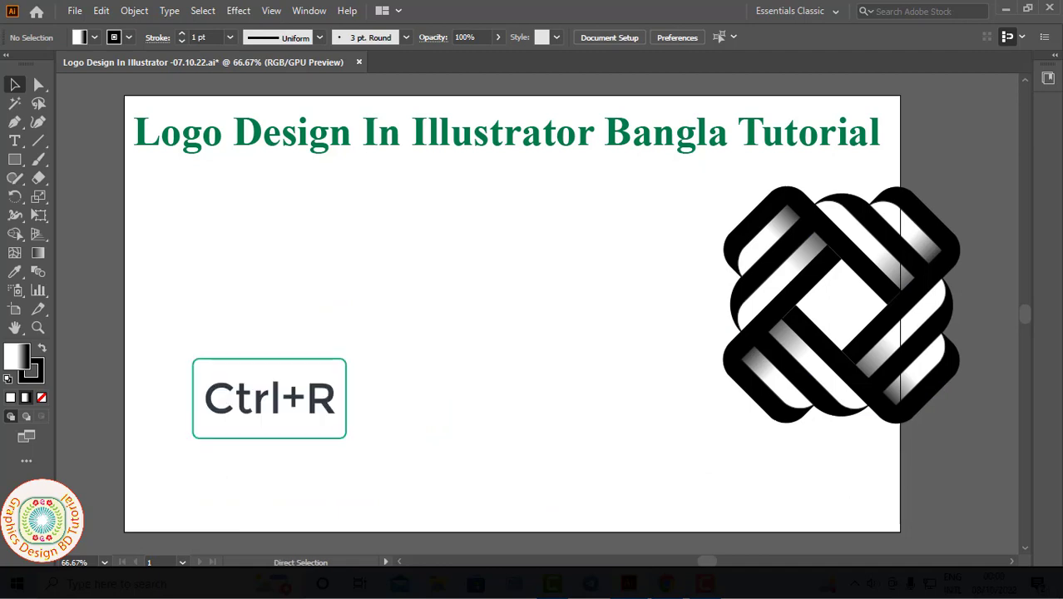
{"action": "key", "text": "ctrl+r"}
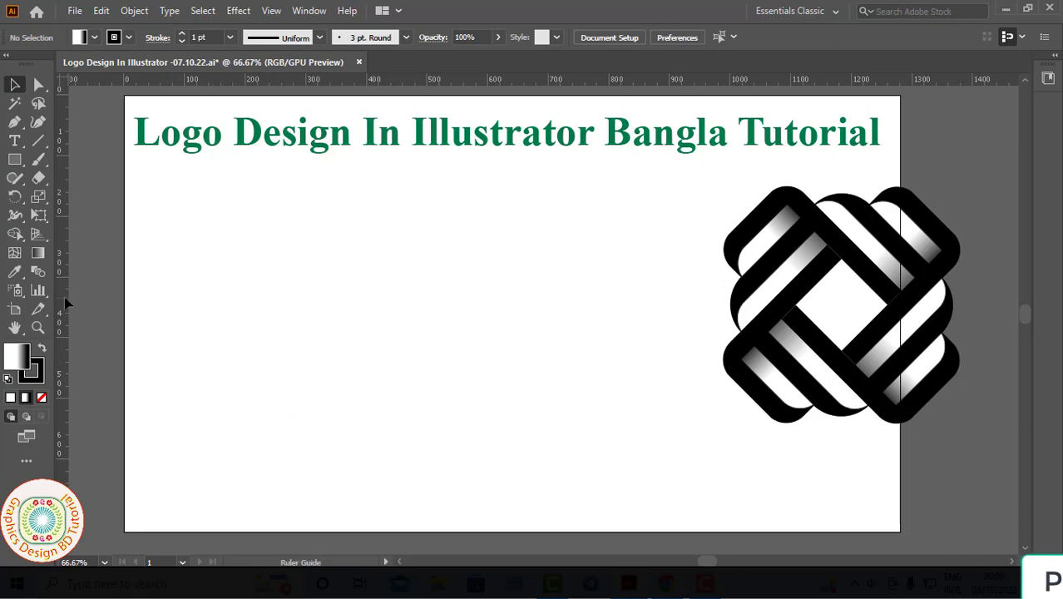
{"action": "left_click_drag", "start_coordinate": [368, 336], "coordinate": [431, 337]}
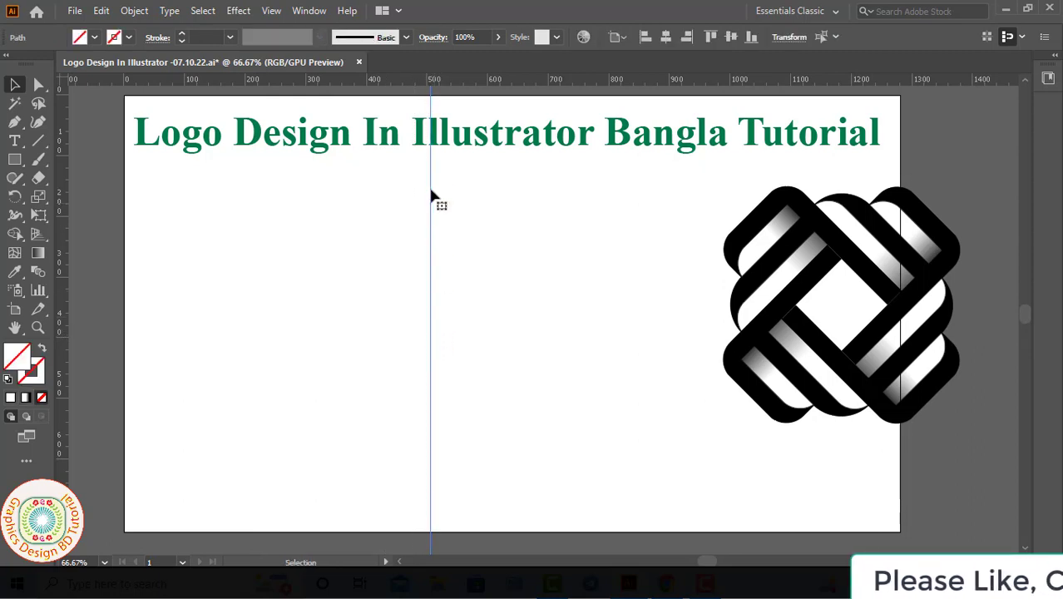
{"action": "left_click_drag", "start_coordinate": [400, 83], "coordinate": [435, 340]}
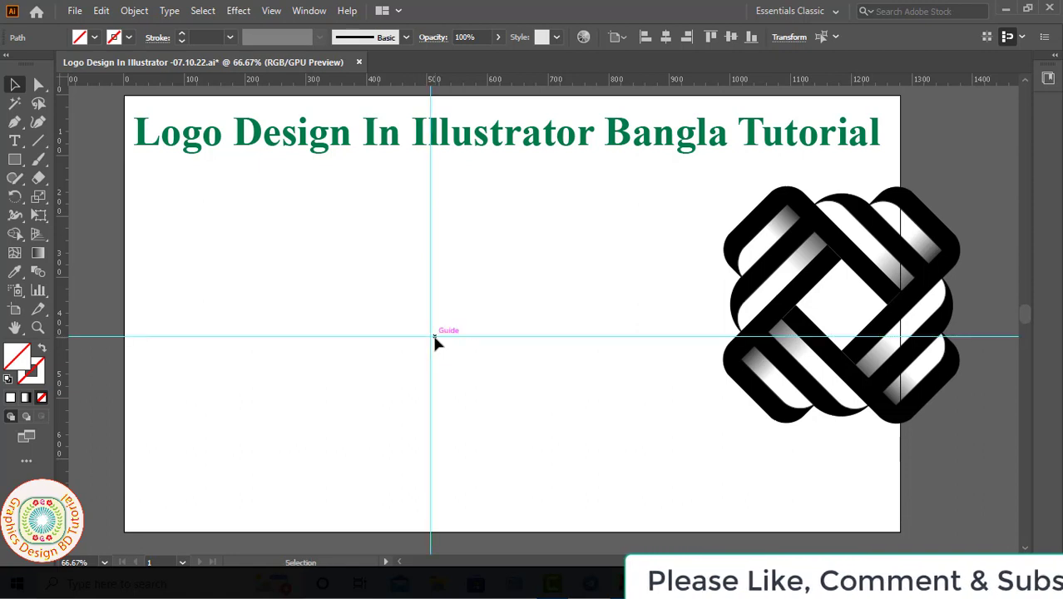
- Select both guides and centre them horizontally and vertically on the artboard
{"action": "left_click_drag", "start_coordinate": [392, 272], "coordinate": [502, 404]}
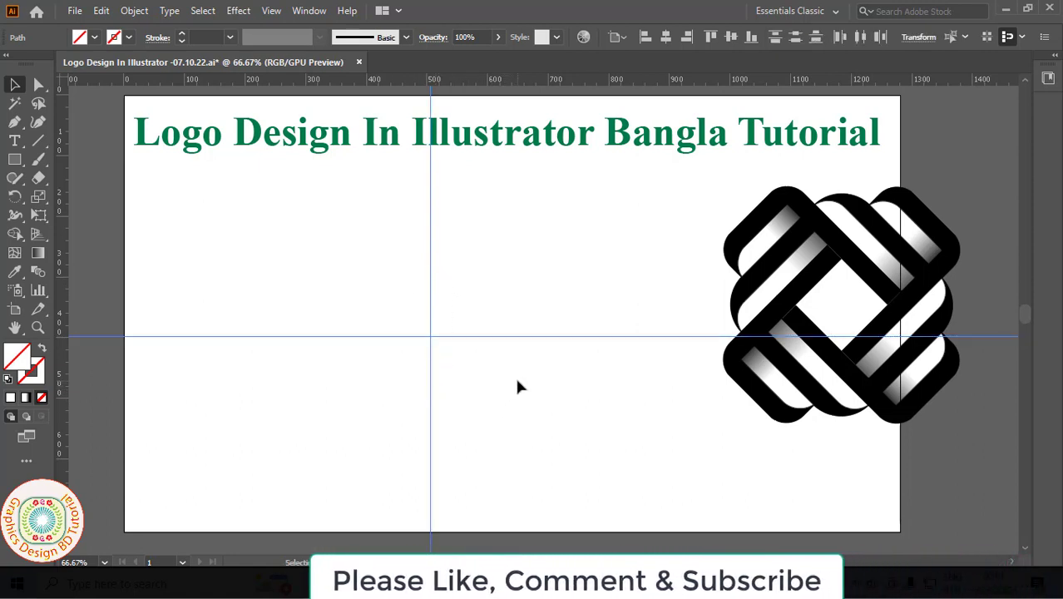
{"action": "left_click", "coordinate": [666, 37]}
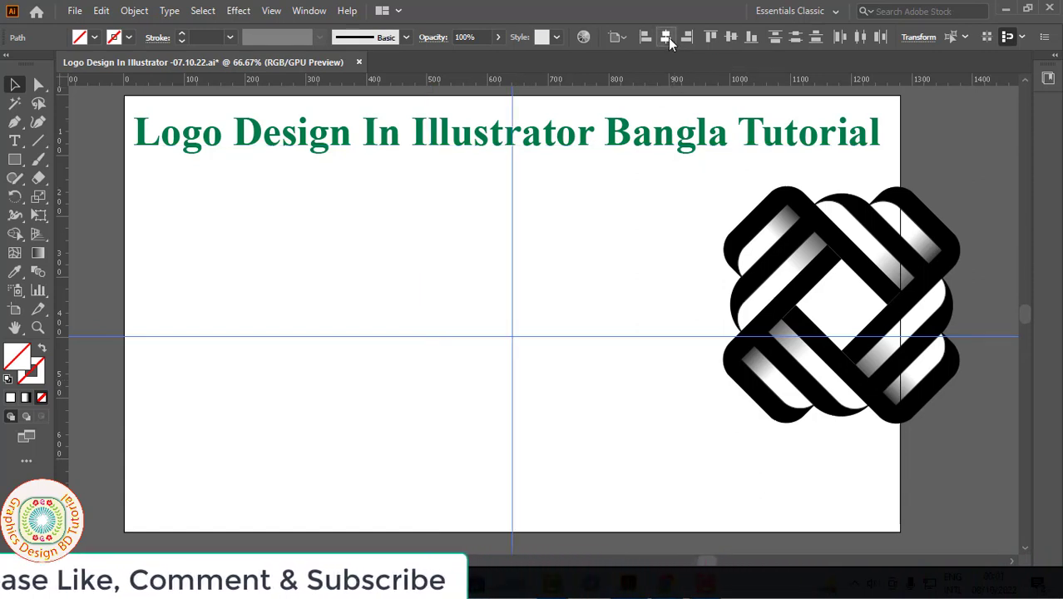
{"action": "left_click", "coordinate": [732, 39]}
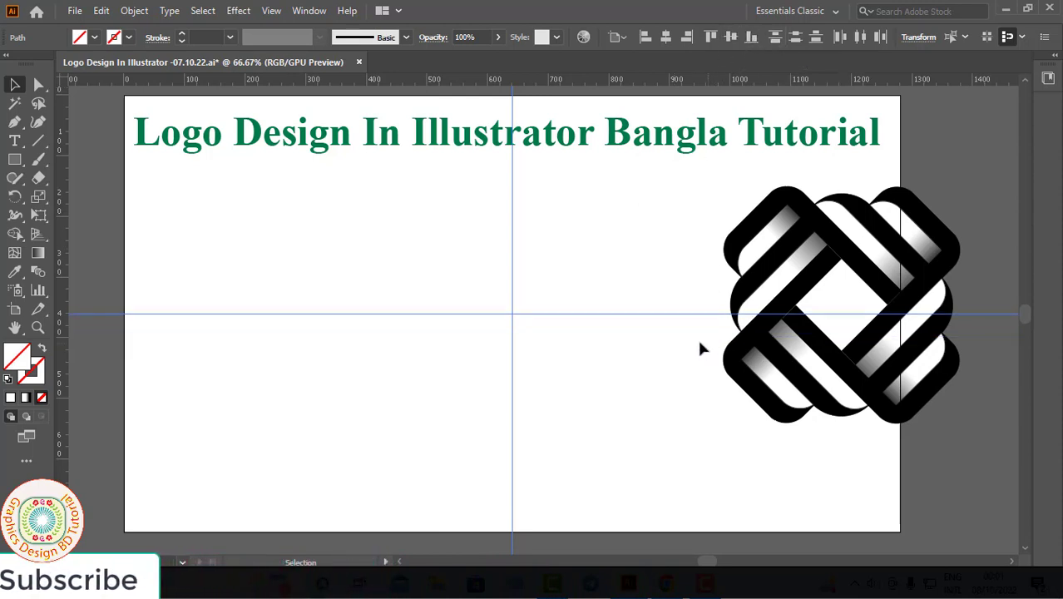
- Move the finished logo farther to the right, mostly off the artboard, and deselect it
{"action": "left_click_drag", "start_coordinate": [653, 368], "coordinate": [612, 368]}
{"action": "left_click_drag", "start_coordinate": [756, 374], "coordinate": [860, 374]}
{"action": "left_click", "coordinate": [648, 375]}
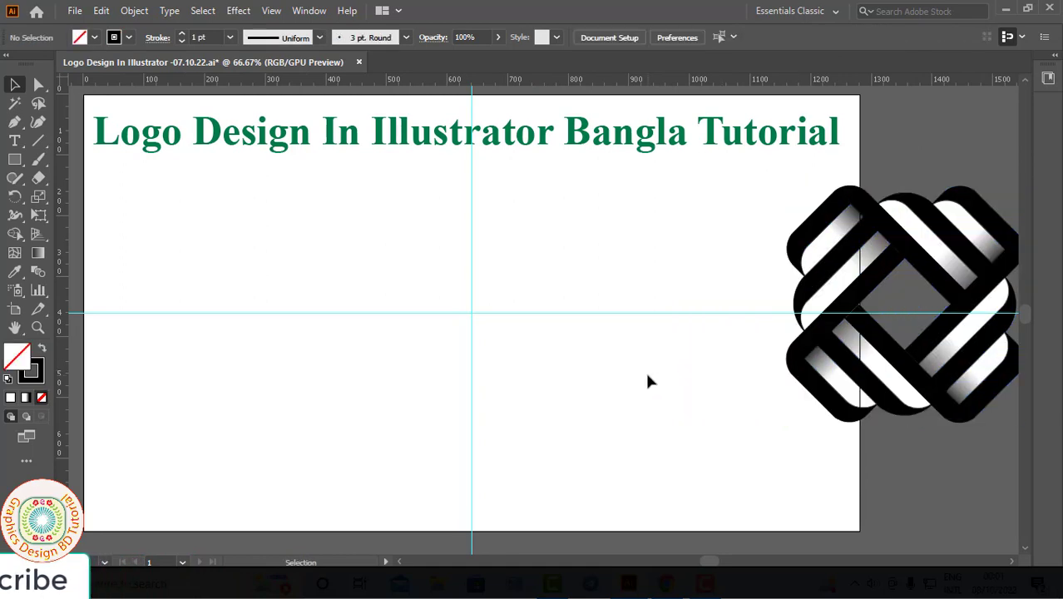
- Draw a square about 508 px wide with the Rectangle tool, centred on the guides' intersection
{"action": "left_click", "coordinate": [15, 162]}
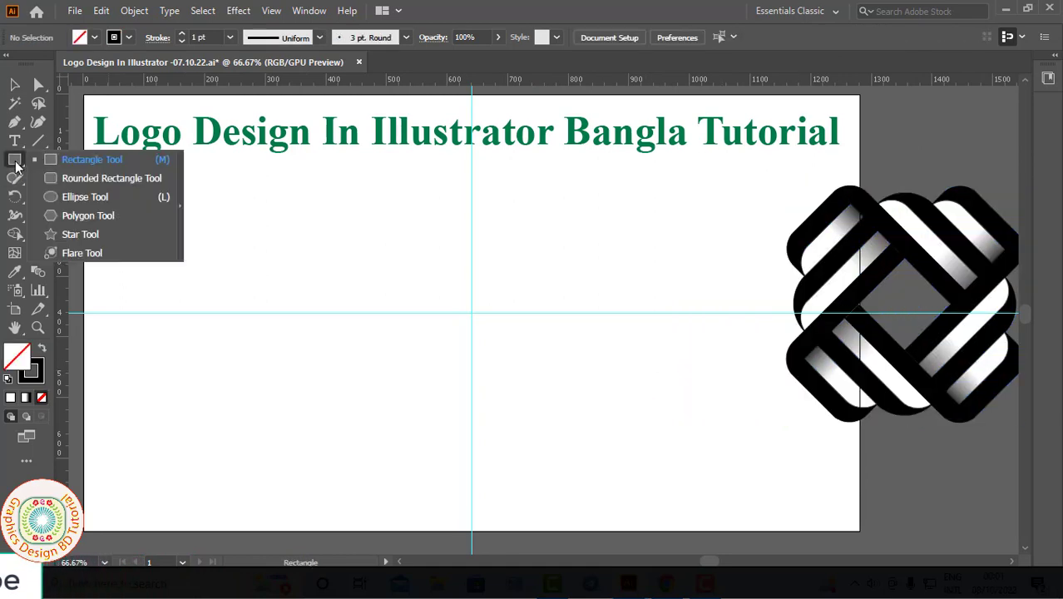
{"action": "left_click", "coordinate": [74, 160]}
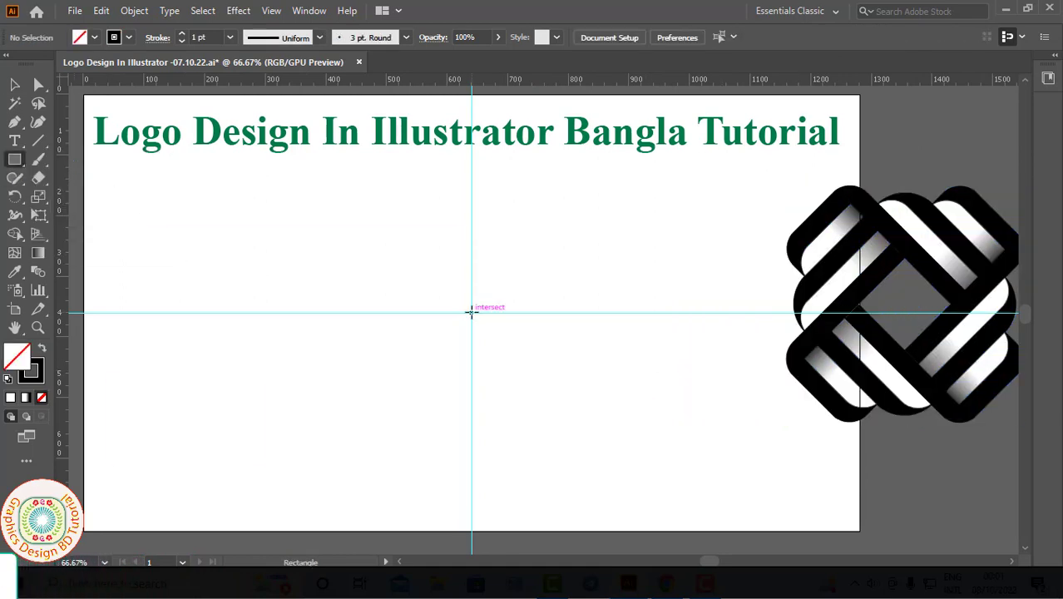
{"action": "left_click_drag", "start_coordinate": [471, 311], "coordinate": [625, 439]}
{"action": "key", "text": "v"}
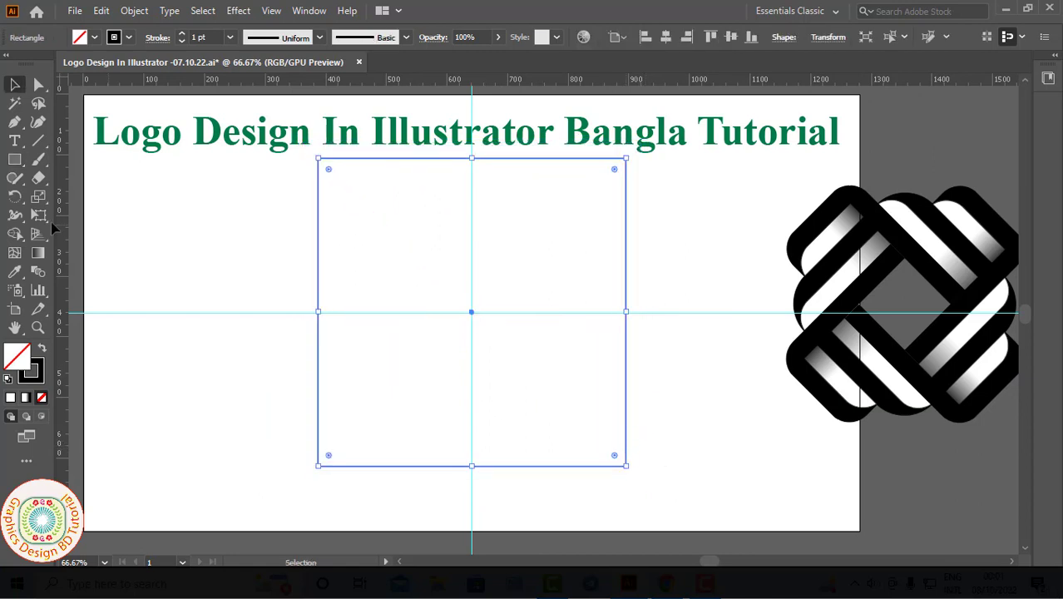
- Copy the square, paste it in front, and scale the copy from its centre to about a quarter size
{"action": "left_click", "coordinate": [101, 11]}
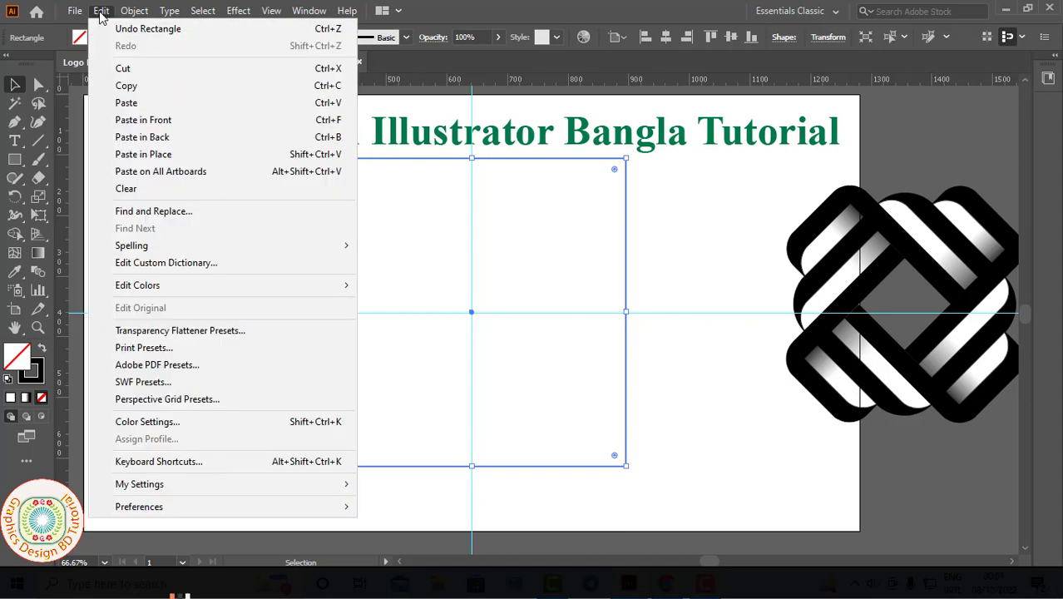
{"action": "left_click", "coordinate": [117, 88]}
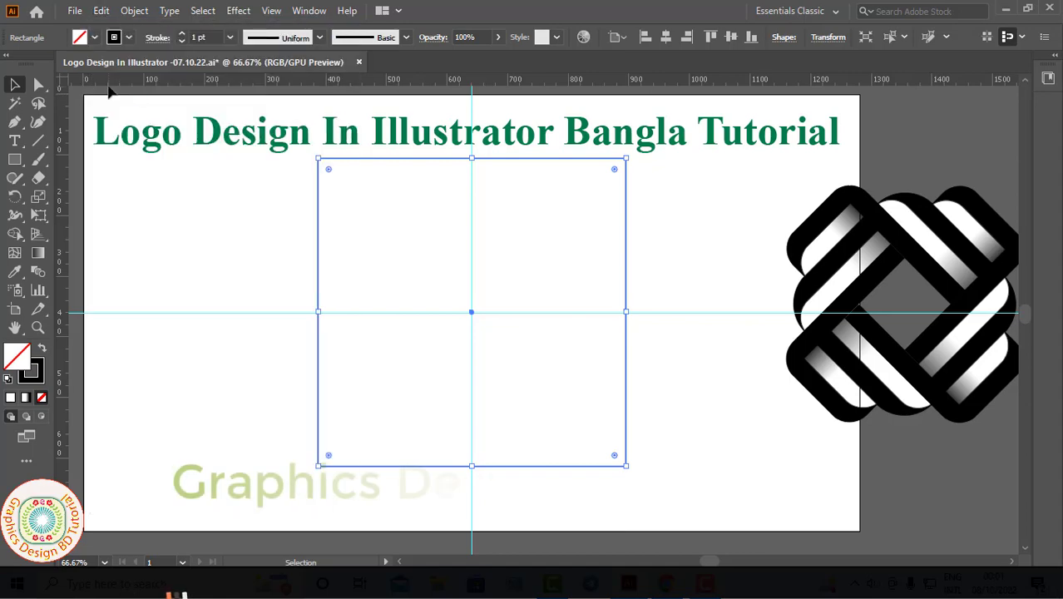
{"action": "left_click", "coordinate": [101, 11]}
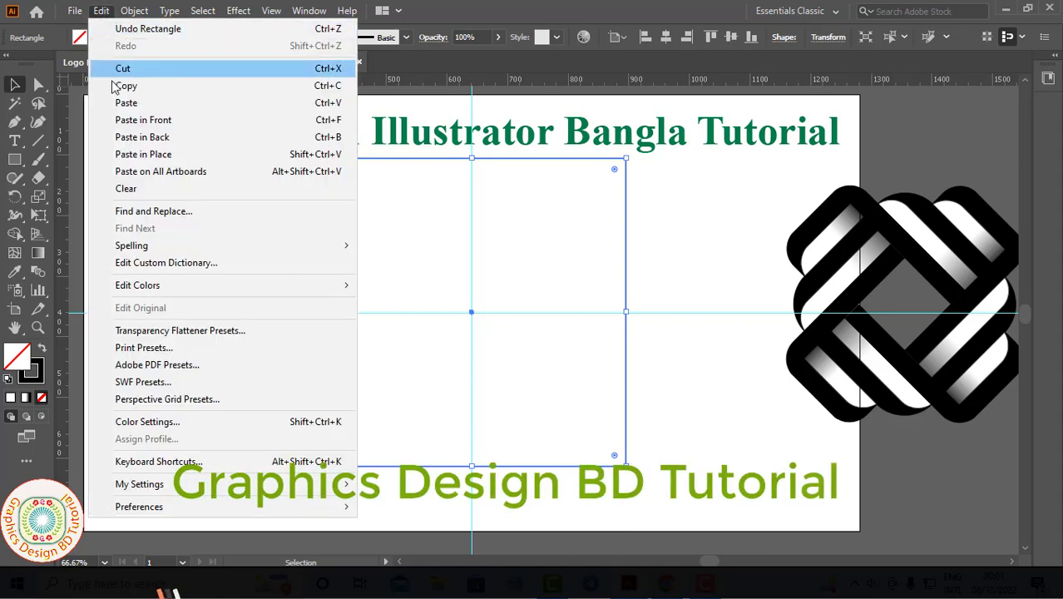
{"action": "left_click", "coordinate": [164, 122]}
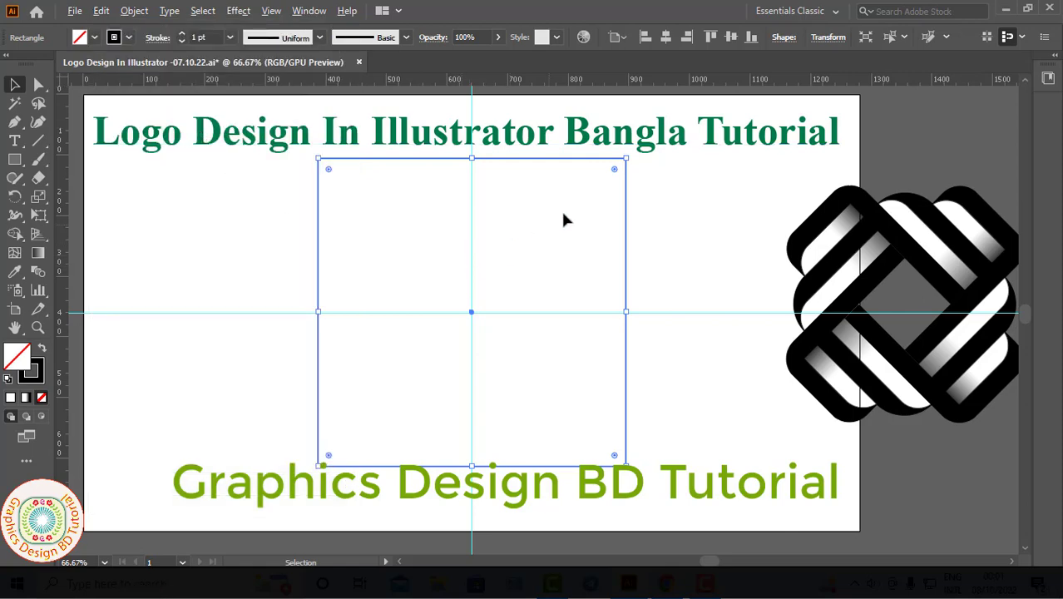
{"action": "left_click_drag", "start_coordinate": [625, 158], "coordinate": [527, 275]}
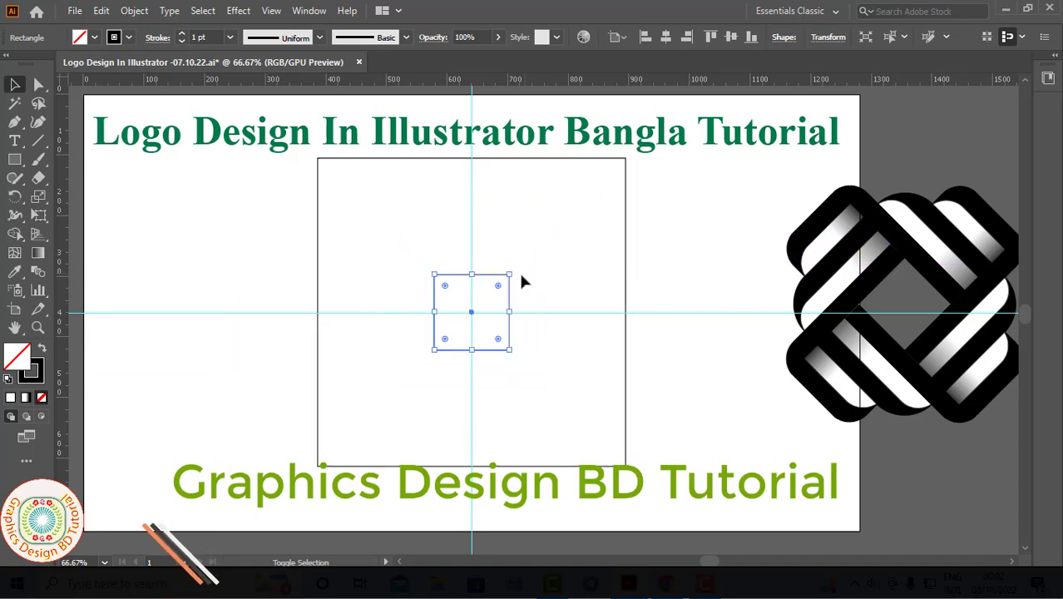
{"action": "left_click", "coordinate": [252, 254]}
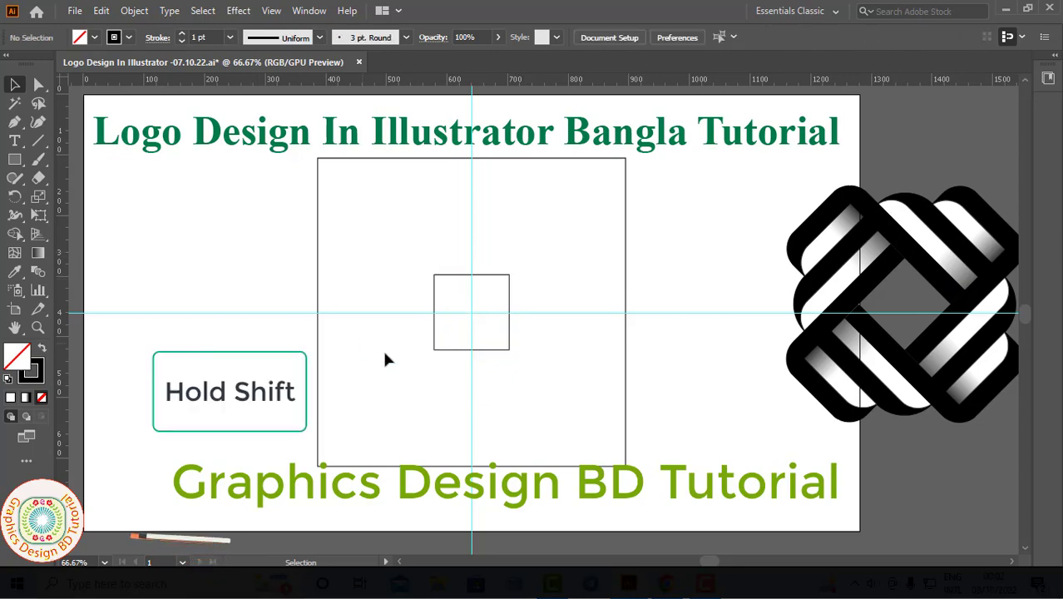
- Select both the small and the large square and make a blend between them
{"action": "left_click", "coordinate": [448, 350]}
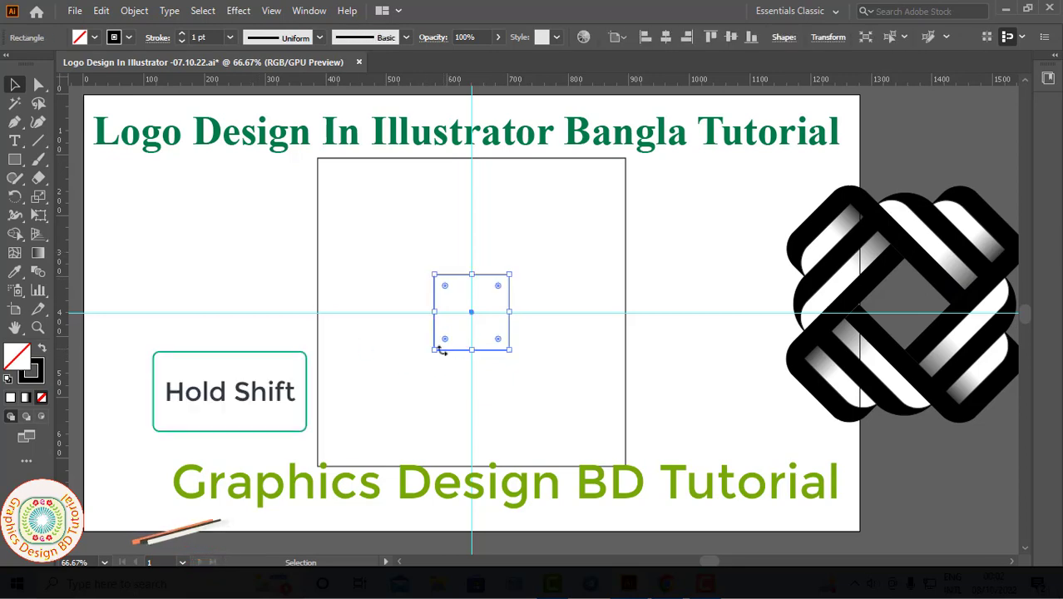
{"action": "left_click", "coordinate": [319, 250], "text": "shift"}
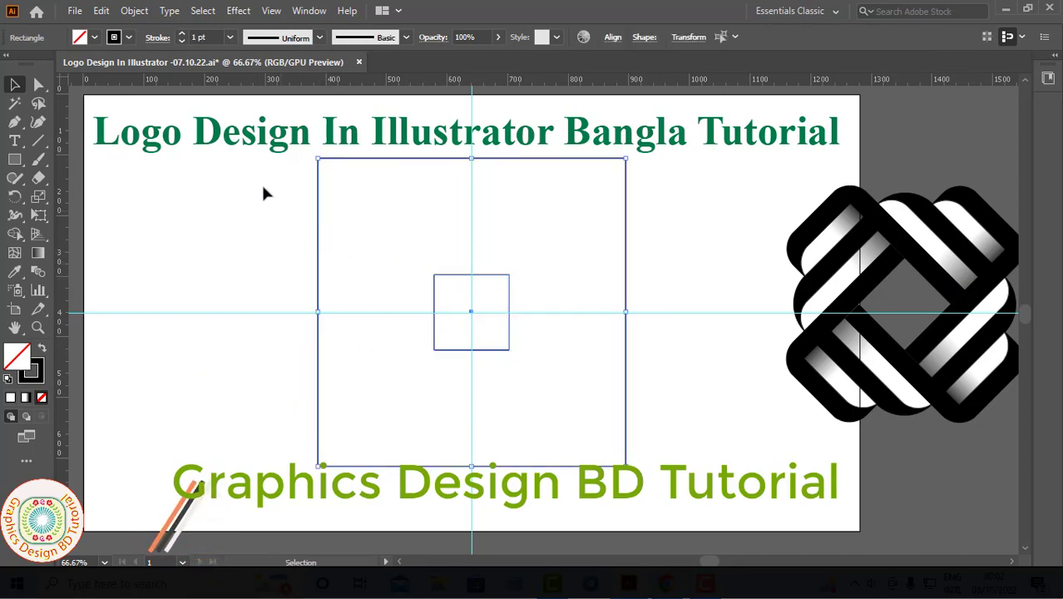
{"action": "left_click", "coordinate": [134, 11]}
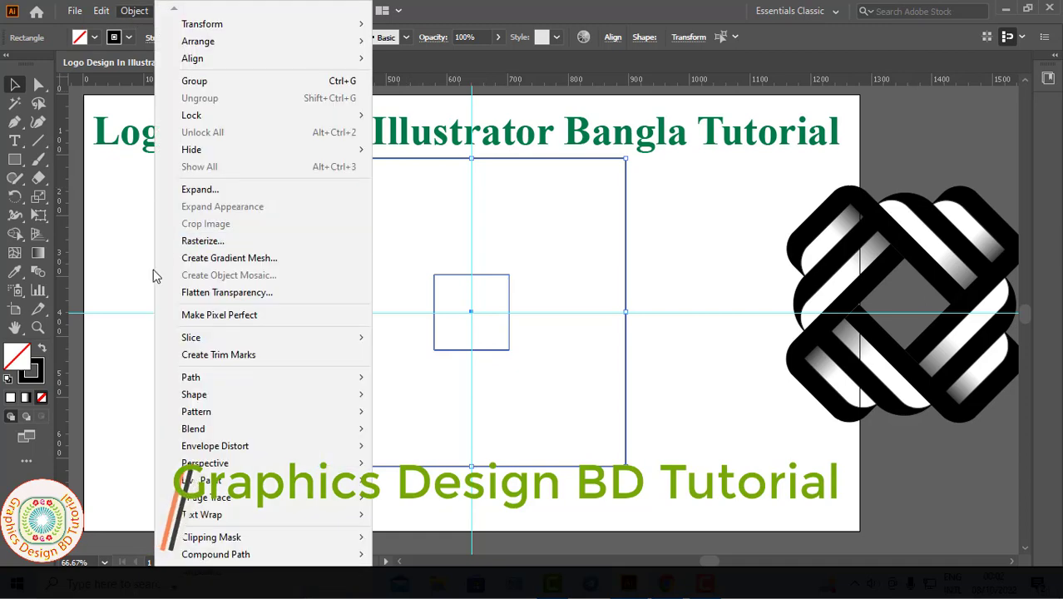
{"action": "mouse_move", "coordinate": [278, 429]}
{"action": "left_click", "coordinate": [397, 429]}
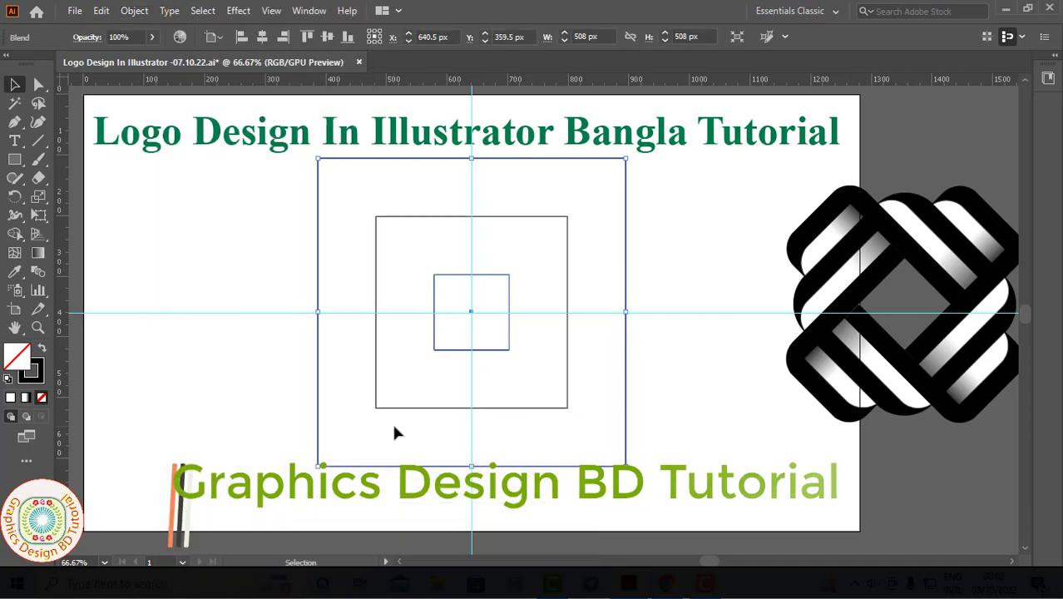
- Set the blend's spacing to Specified Steps with 4 steps, with the preview turned on
{"action": "double_click", "coordinate": [37, 275]}
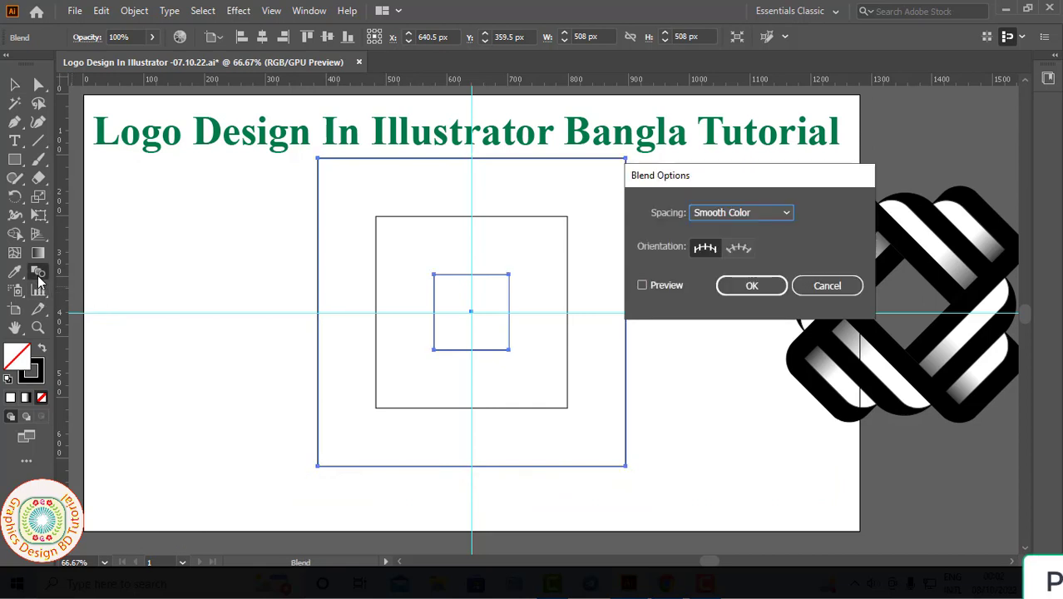
{"action": "left_click", "coordinate": [645, 285]}
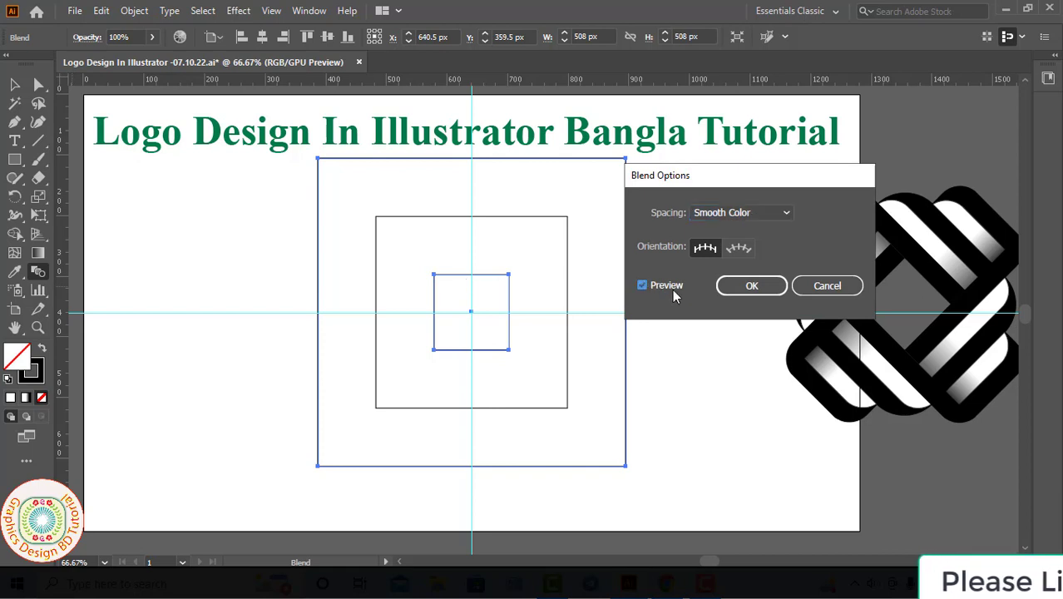
{"action": "left_click", "coordinate": [783, 214]}
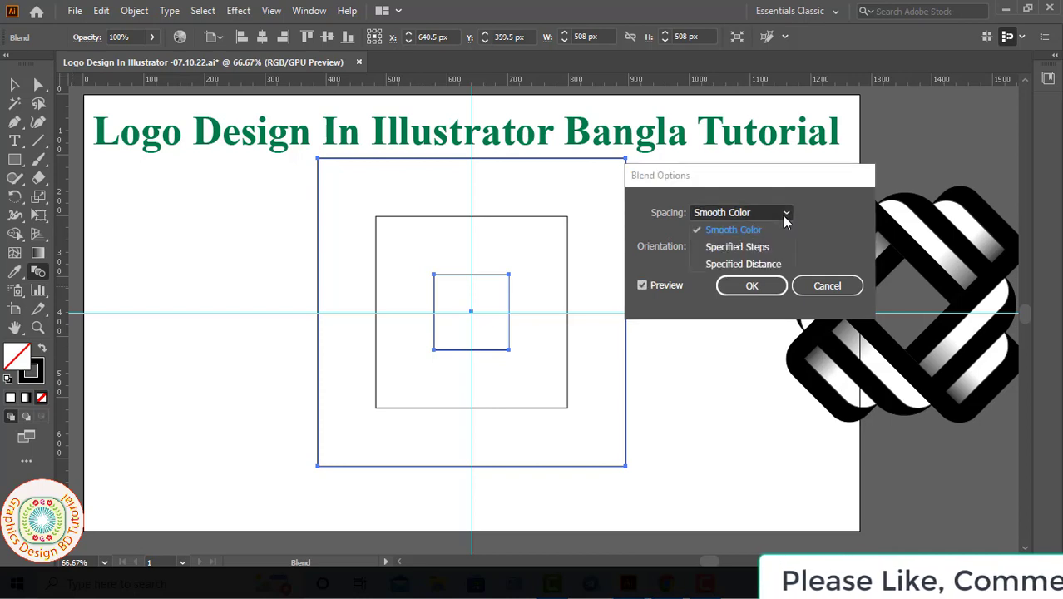
{"action": "left_click", "coordinate": [753, 248]}
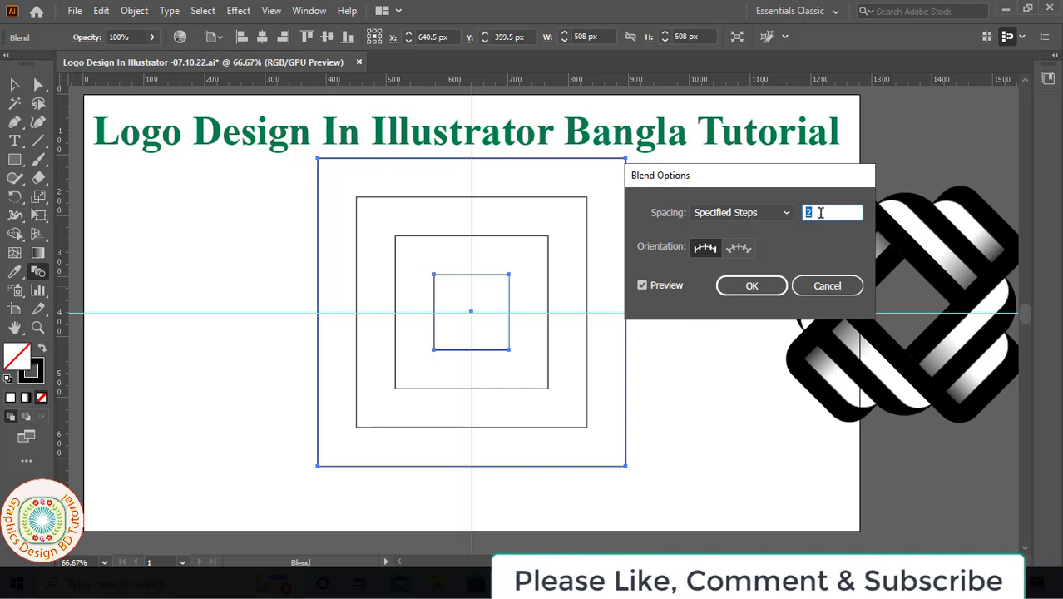
{"action": "key", "text": "Up"}
{"action": "key", "text": "Up"}
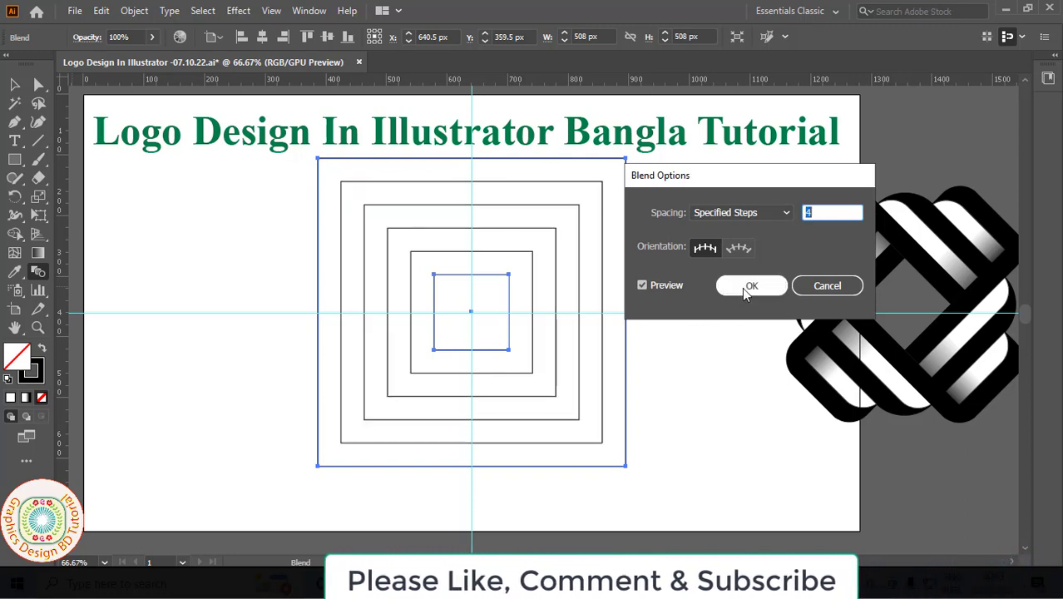
{"action": "left_click", "coordinate": [748, 287]}
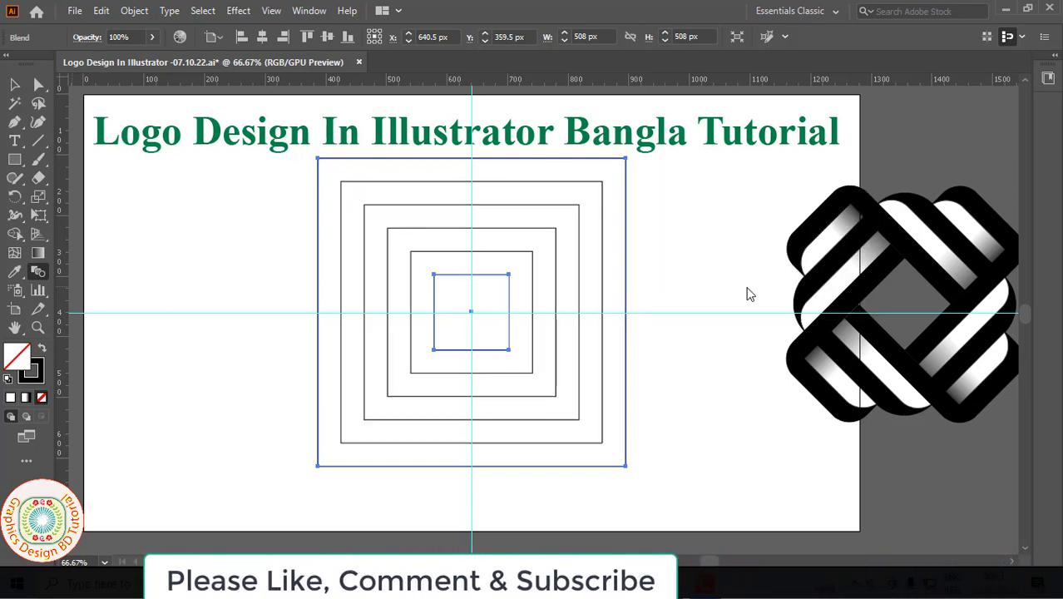
- Expand the blended squares with Object, Fill and Stroke included
{"action": "left_click", "coordinate": [15, 85]}
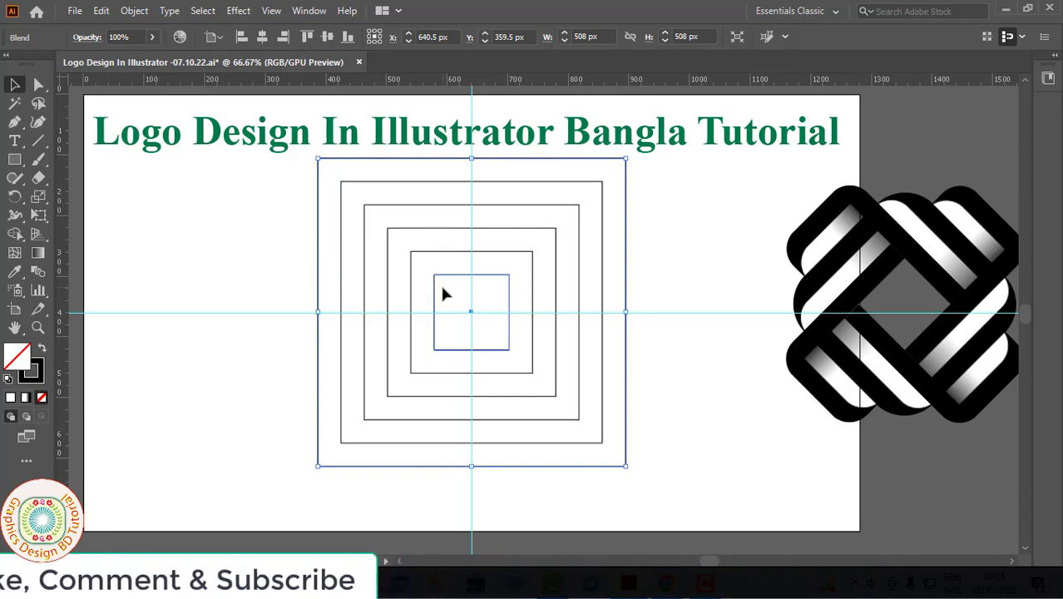
{"action": "left_click", "coordinate": [133, 11]}
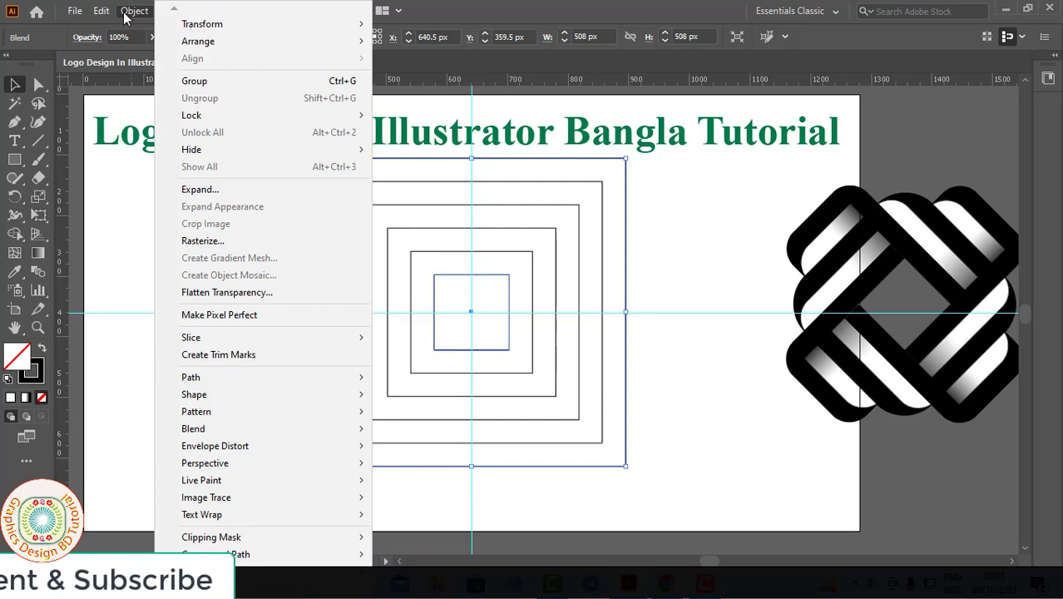
{"action": "left_click", "coordinate": [200, 190]}
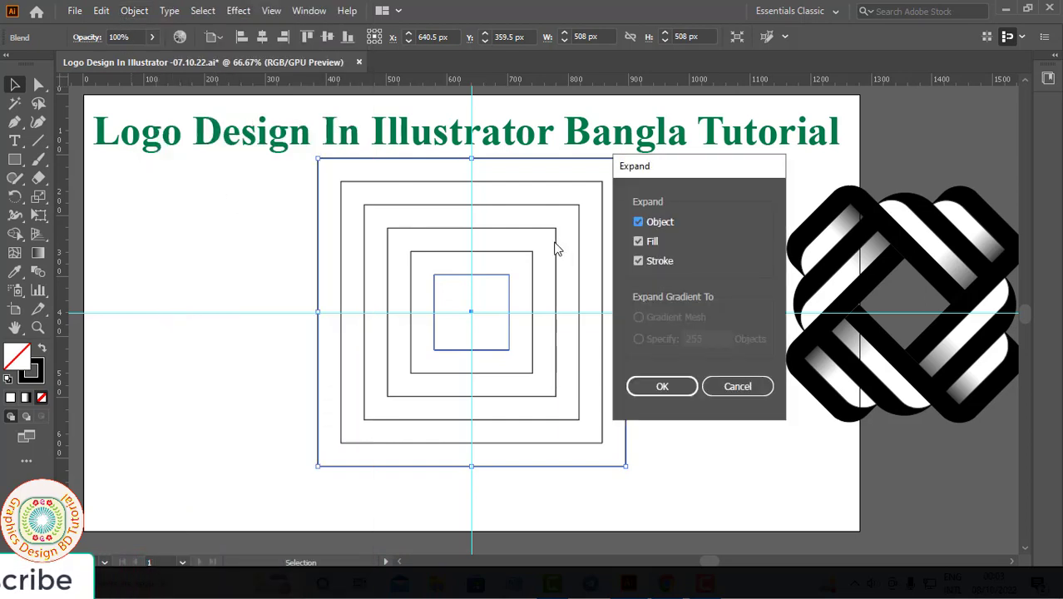
{"action": "left_click_drag", "start_coordinate": [671, 166], "coordinate": [729, 173]}
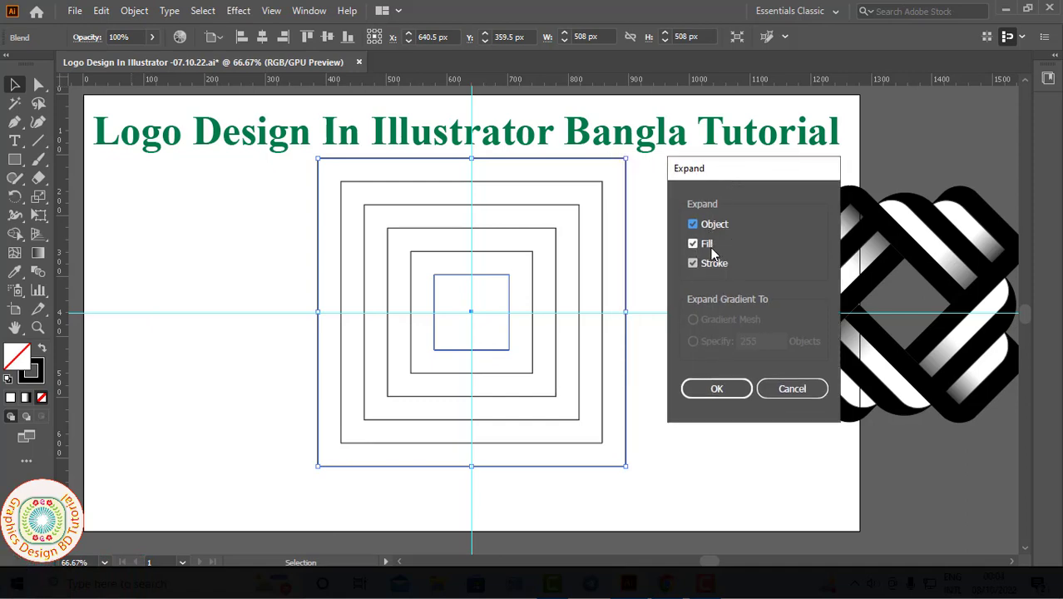
{"action": "left_click", "coordinate": [717, 388]}
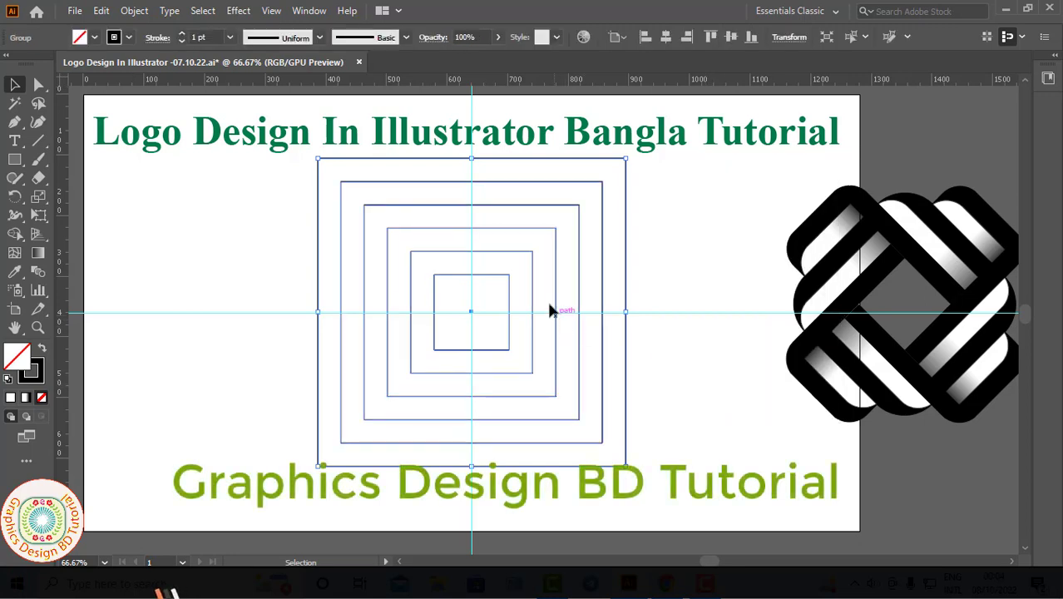
- Ungroup the expanded squares and deselect them
{"action": "right_click", "coordinate": [529, 260]}
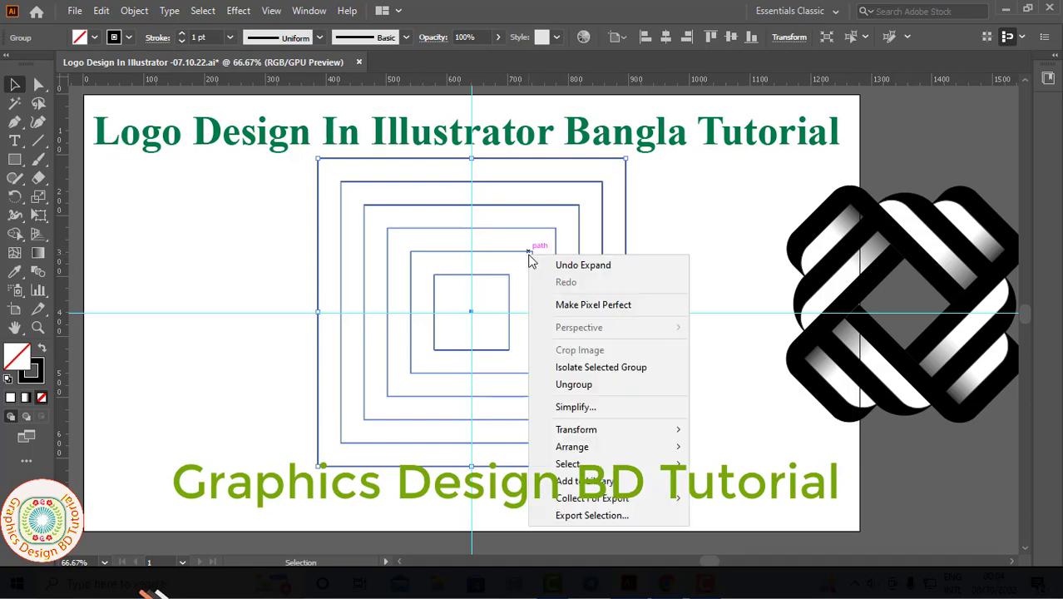
{"action": "left_click", "coordinate": [585, 388]}
{"action": "left_click", "coordinate": [655, 389]}
{"action": "left_click_drag", "start_coordinate": [622, 393], "coordinate": [603, 399]}
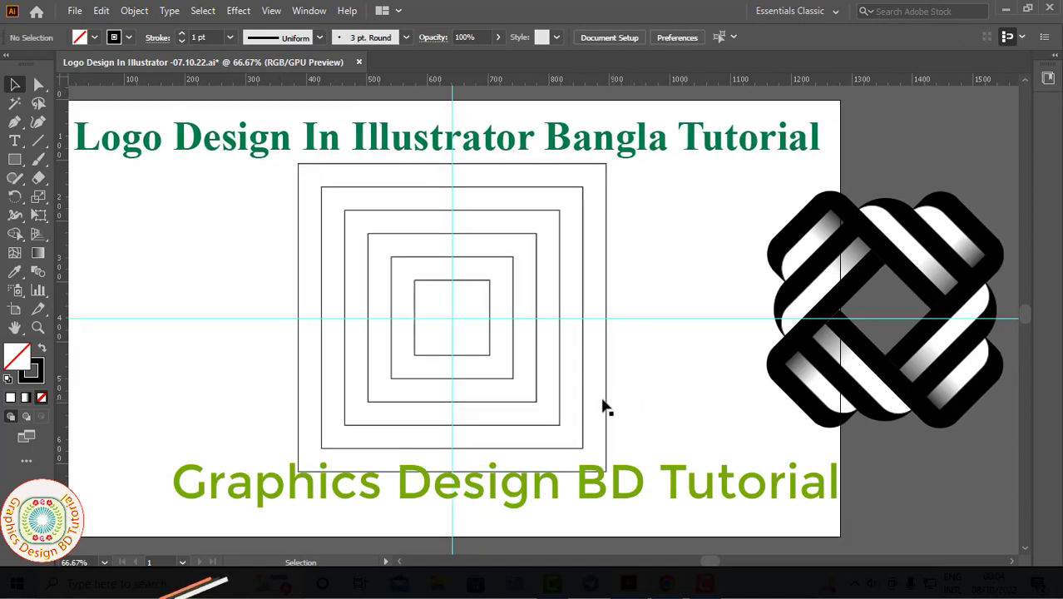
- Copy the second-smallest square, paste it in front, and stretch the copy upward to the outermost square's top edge
{"action": "left_click", "coordinate": [392, 295]}
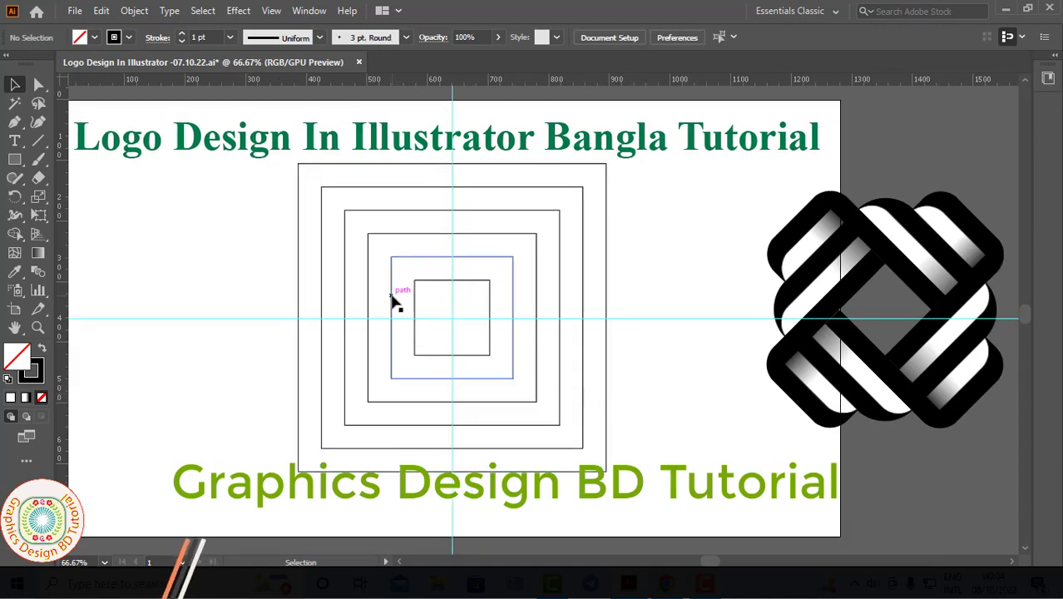
{"action": "left_click", "coordinate": [101, 11]}
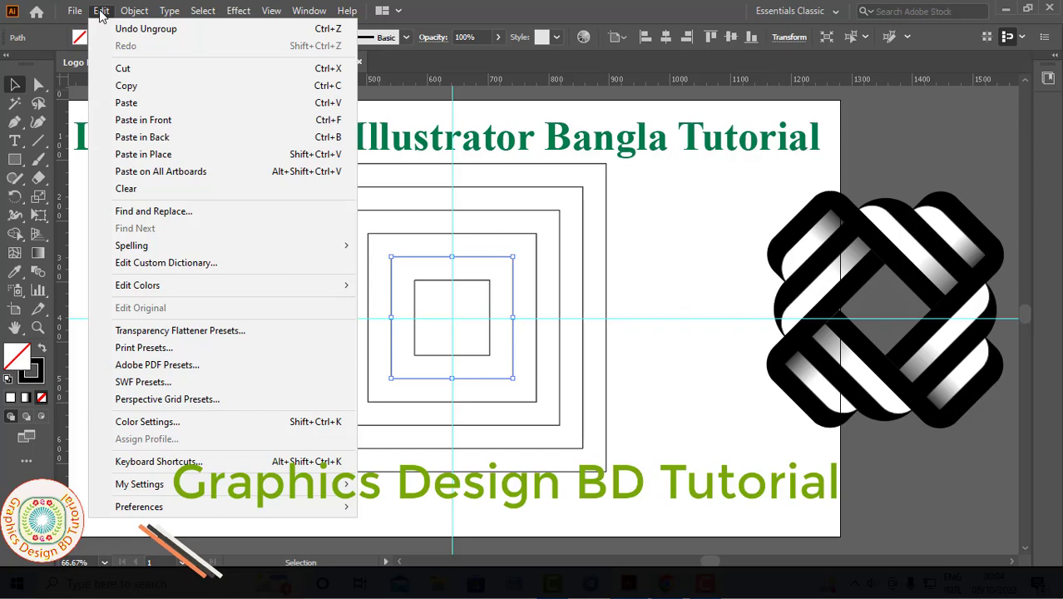
{"action": "left_click", "coordinate": [126, 86]}
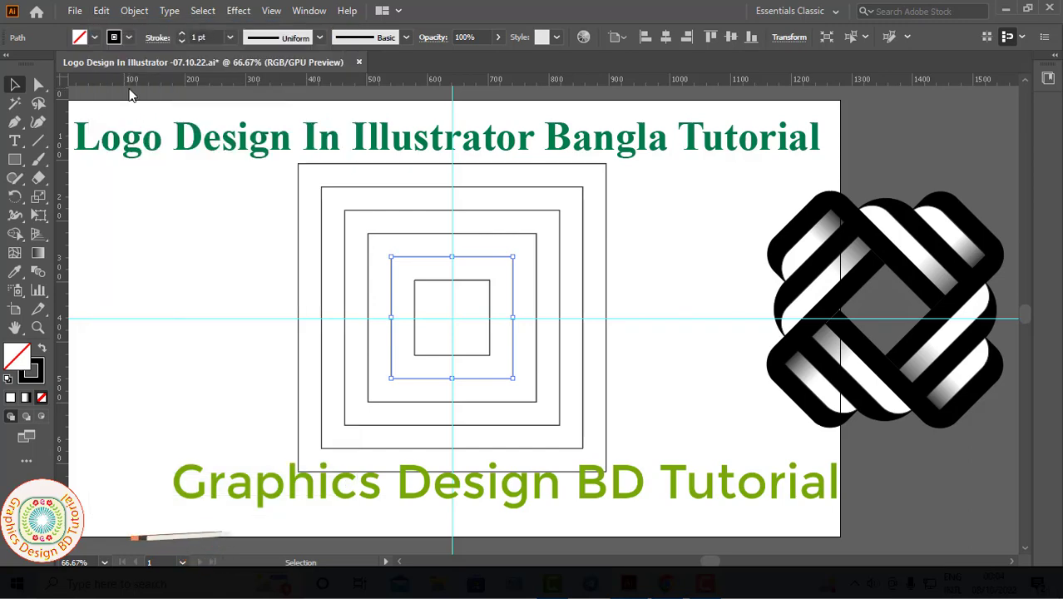
{"action": "left_click", "coordinate": [101, 11]}
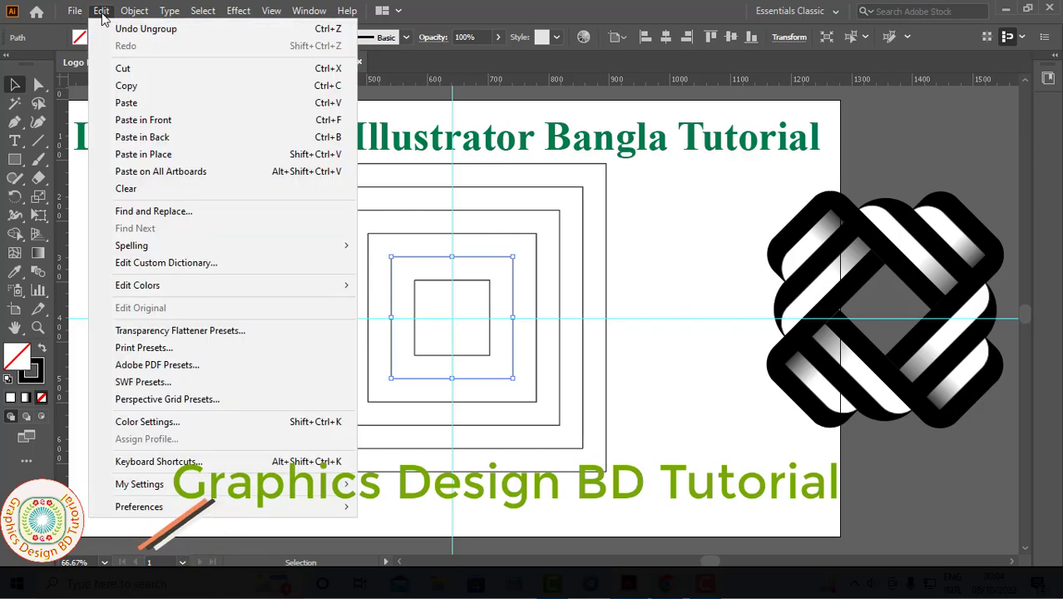
{"action": "left_click", "coordinate": [158, 123]}
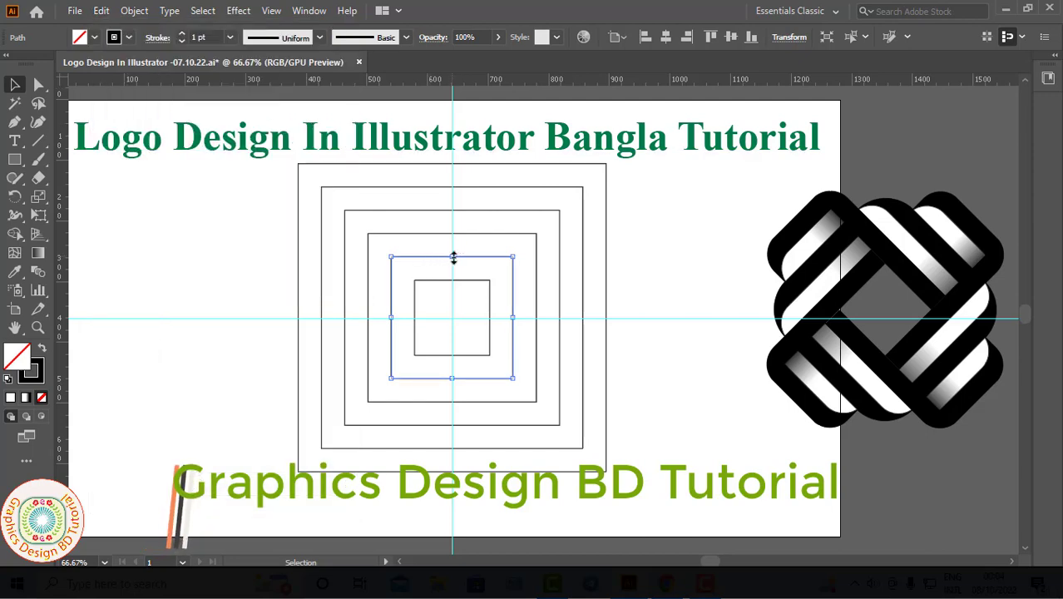
{"action": "left_click_drag", "start_coordinate": [454, 258], "coordinate": [449, 164]}
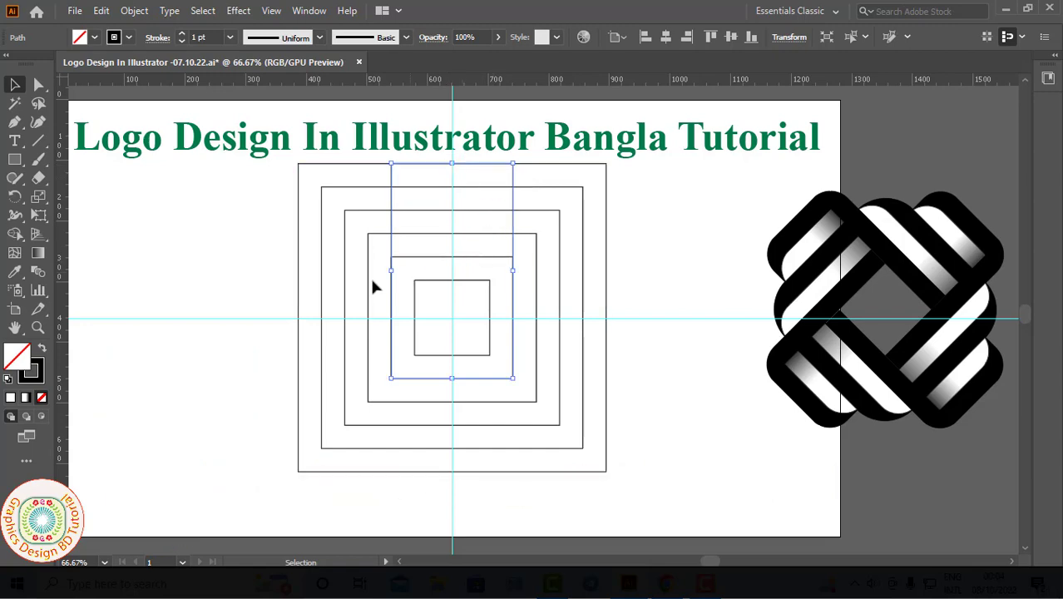
- Round both top corners of the stretched rectangle with the Direct Selection tool, then deselect it
{"action": "left_click", "coordinate": [42, 85]}
{"action": "left_click", "coordinate": [99, 86]}
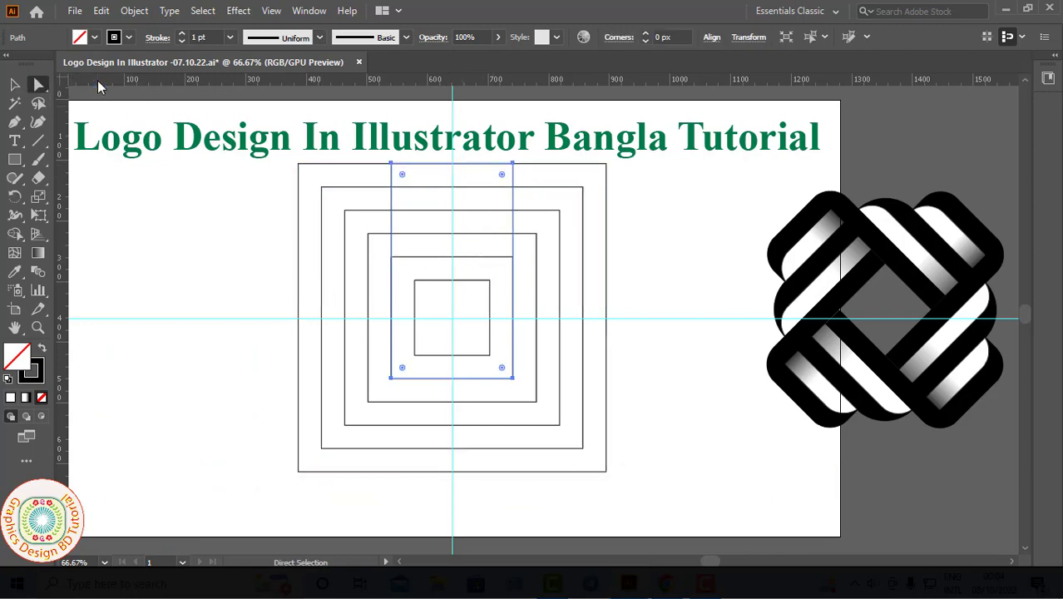
{"action": "left_click", "coordinate": [391, 164], "text": "shift"}
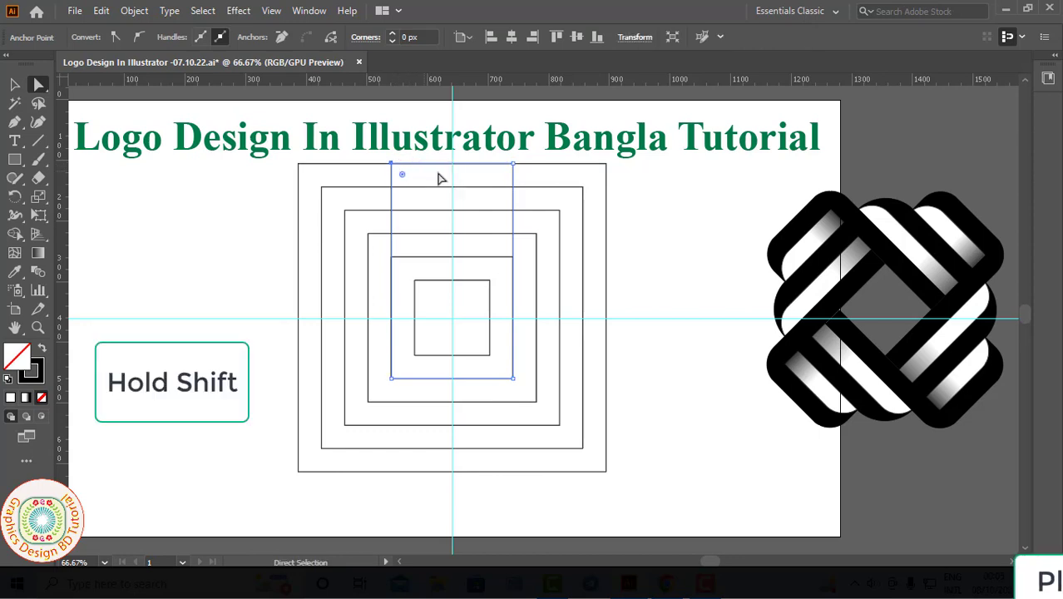
{"action": "left_click", "coordinate": [514, 165]}
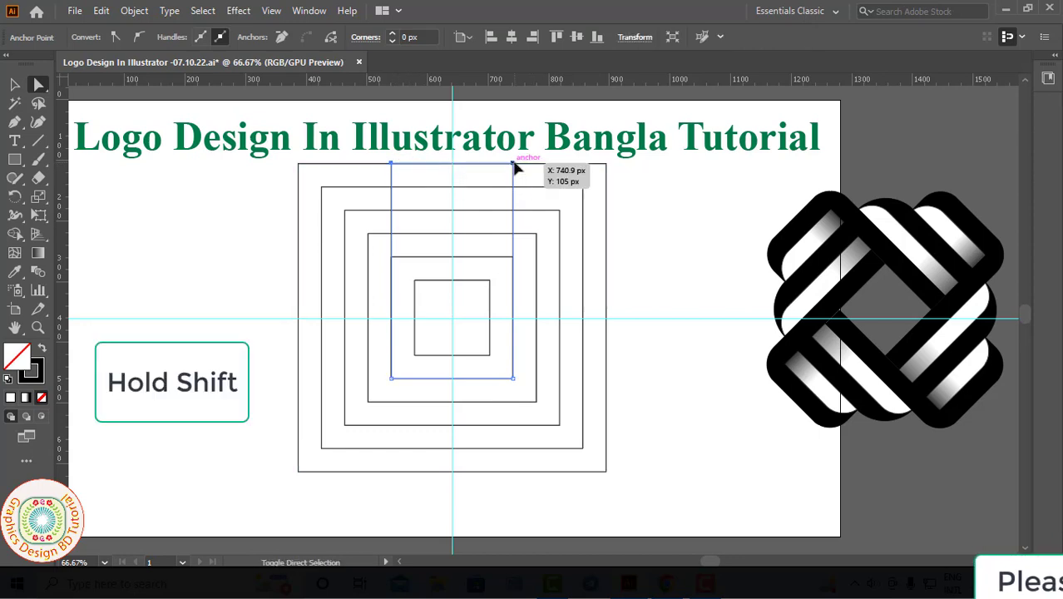
{"action": "left_click", "coordinate": [514, 165], "text": "shift"}
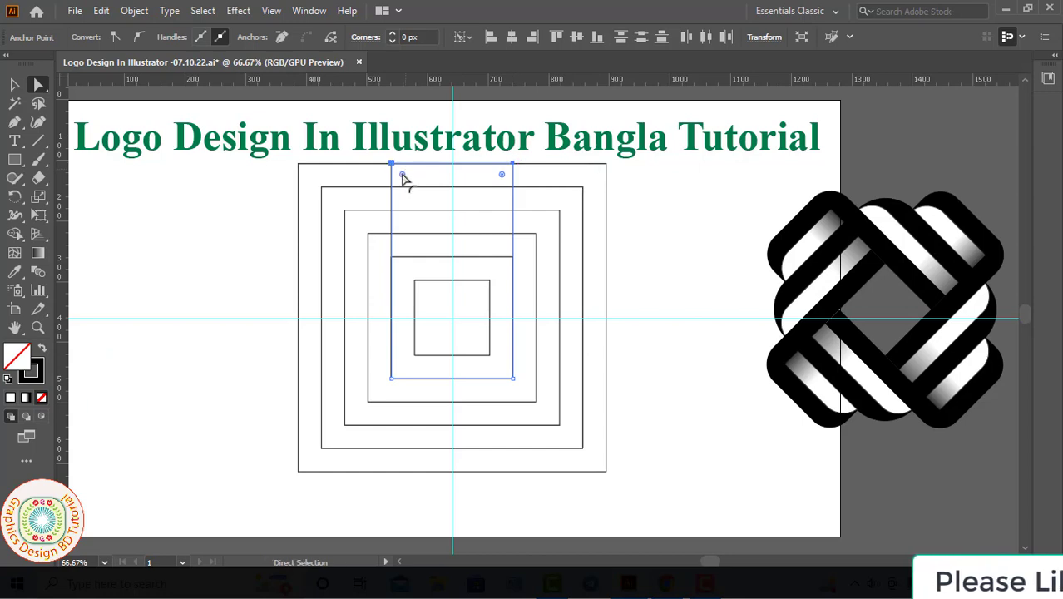
{"action": "left_click_drag", "start_coordinate": [402, 175], "coordinate": [423, 197]}
{"action": "key", "text": "v"}
{"action": "left_click", "coordinate": [413, 251]}
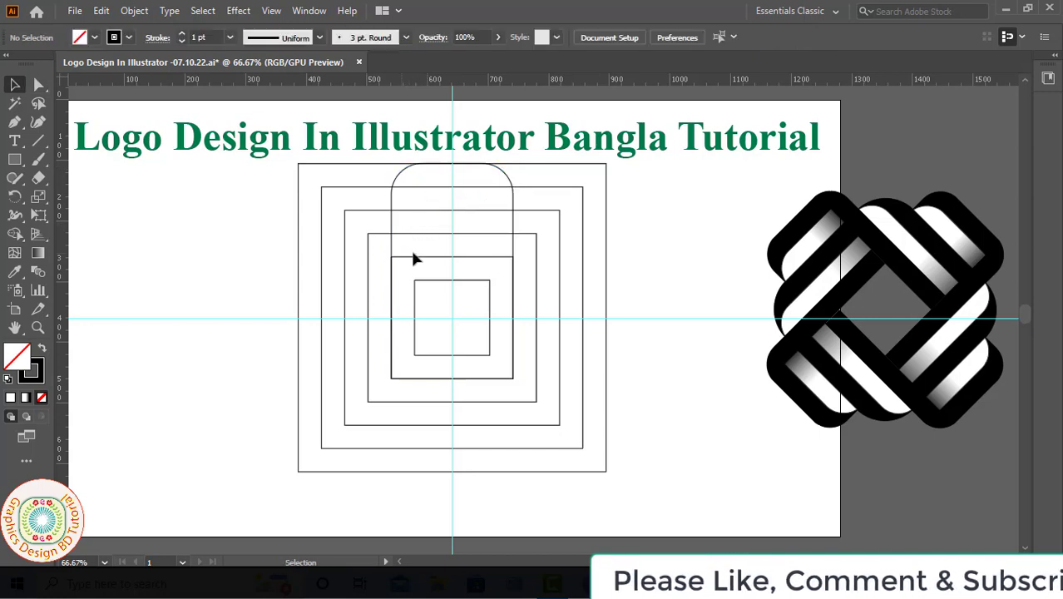
- Copy the second-smallest square again, paste it in front, and stretch this copy up to the second-largest square's top edge
{"action": "left_click", "coordinate": [426, 258]}
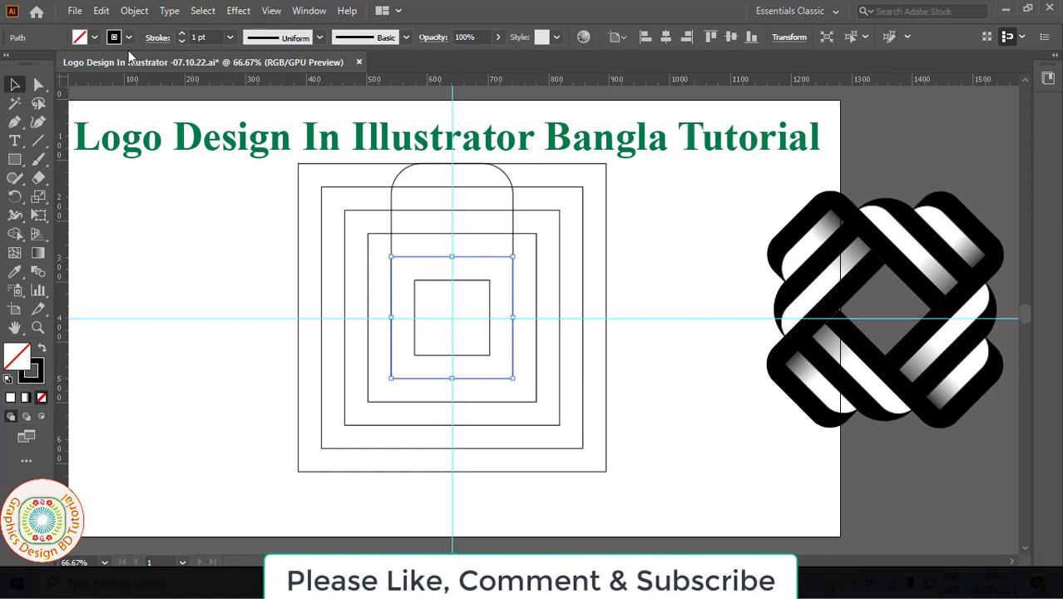
{"action": "left_click", "coordinate": [101, 10]}
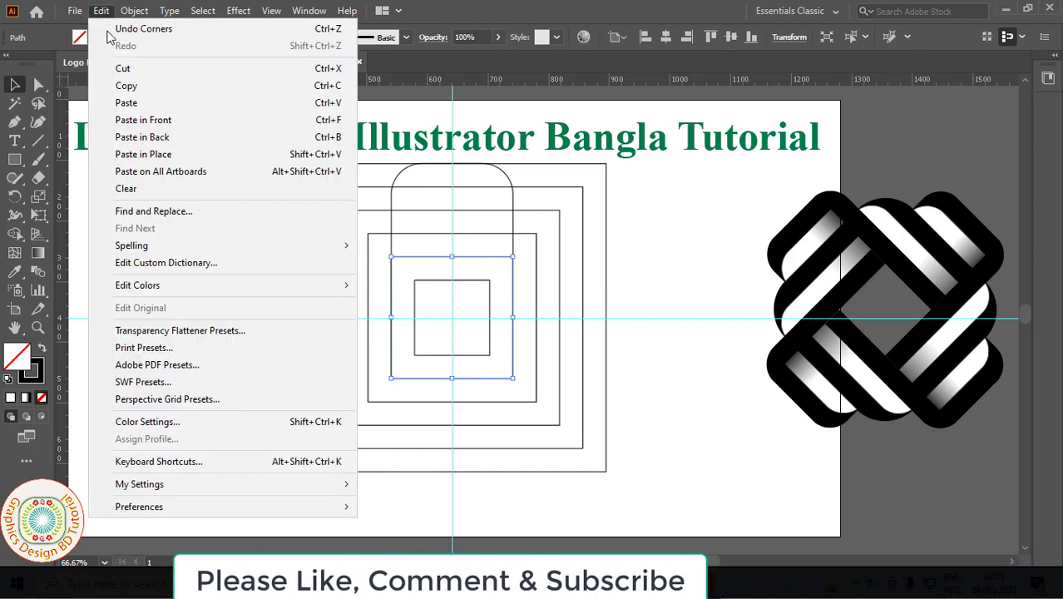
{"action": "left_click", "coordinate": [129, 88]}
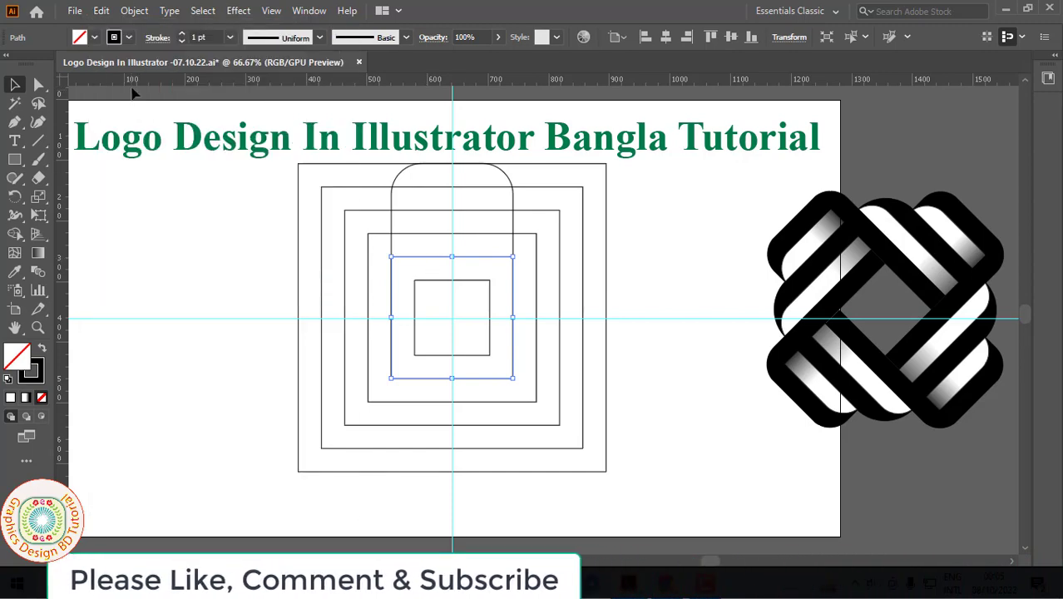
{"action": "left_click", "coordinate": [103, 12]}
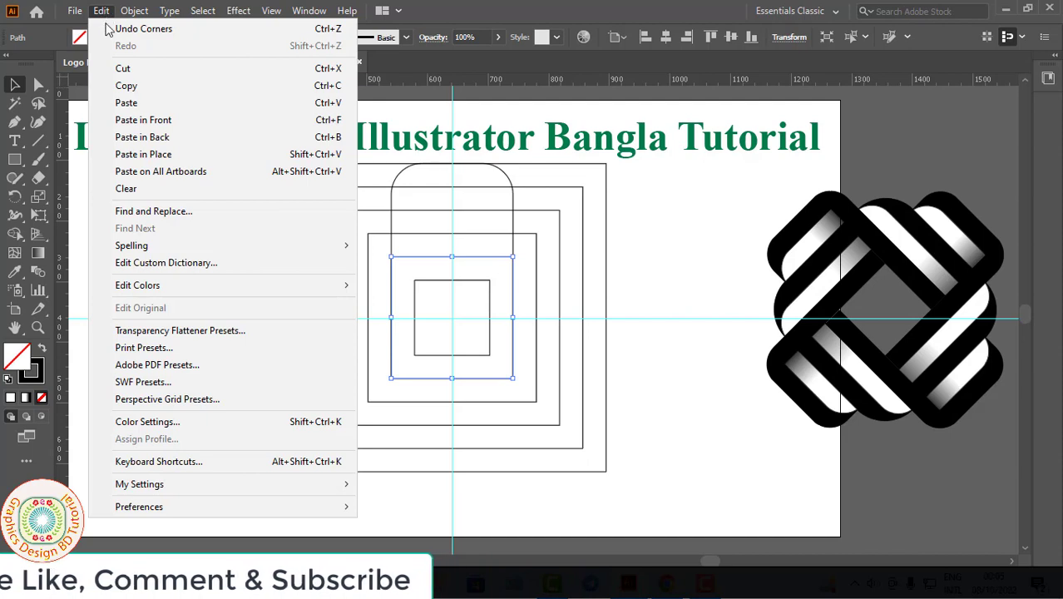
{"action": "left_click", "coordinate": [156, 124]}
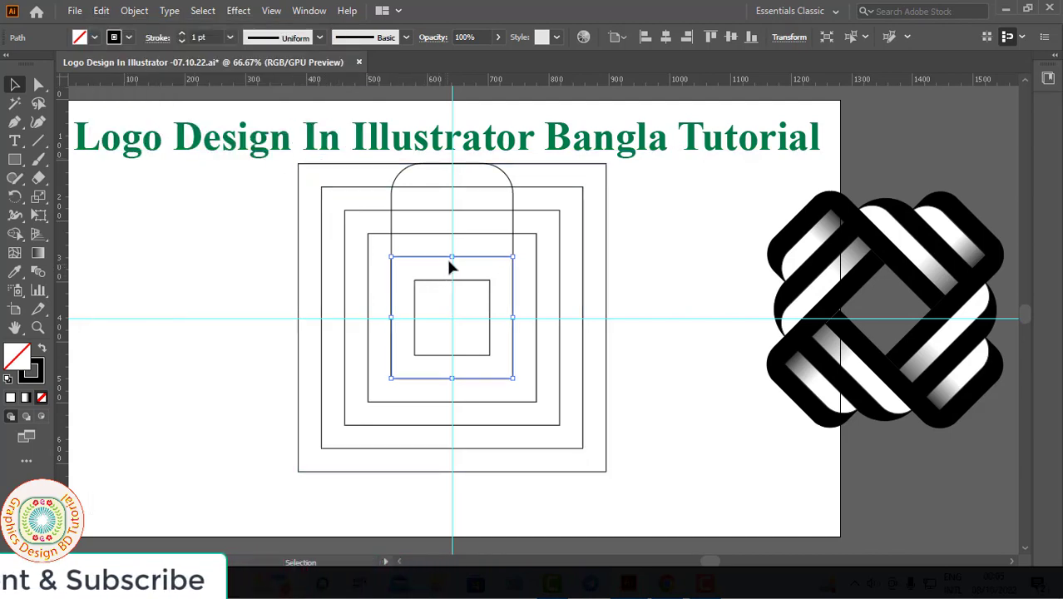
{"action": "left_click_drag", "start_coordinate": [452, 256], "coordinate": [449, 188]}
- Round only the top-left corner of the new stretched rectangle to a radius of about 38 px and deselect it
{"action": "left_click", "coordinate": [38, 84]}
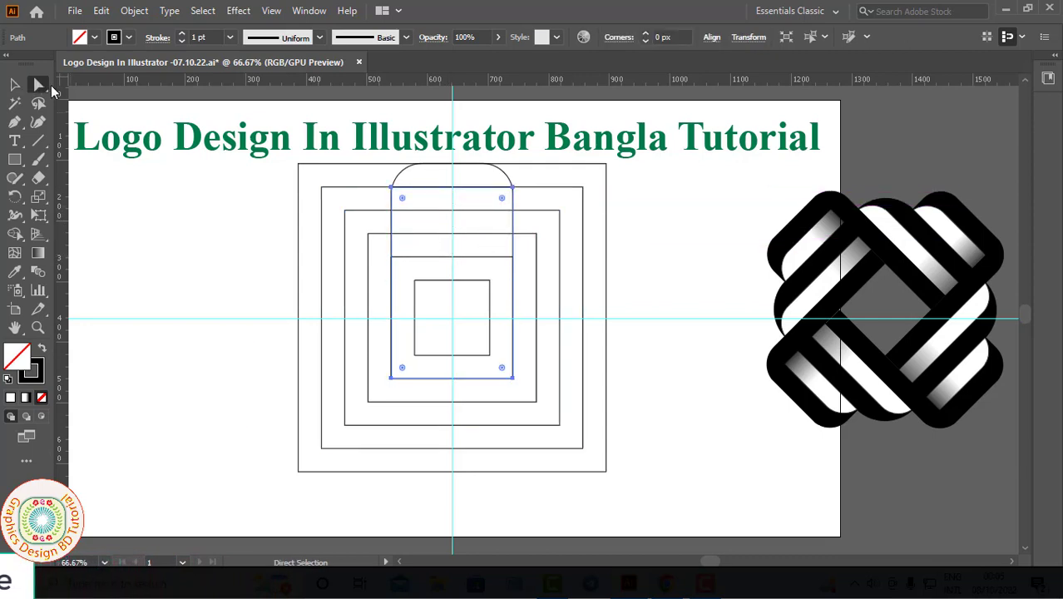
{"action": "left_click", "coordinate": [43, 85]}
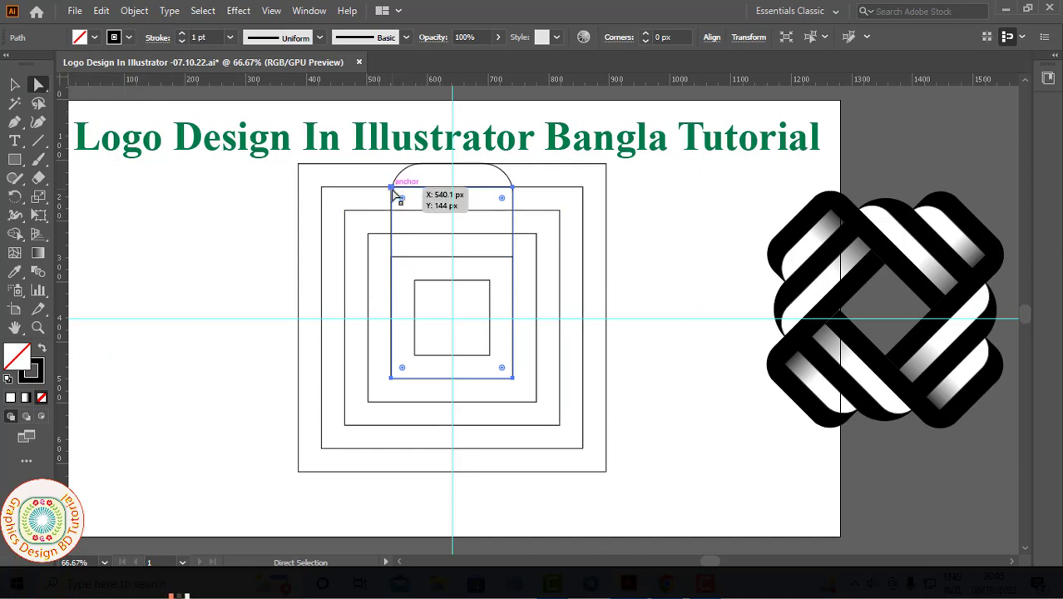
{"action": "left_click", "coordinate": [391, 189]}
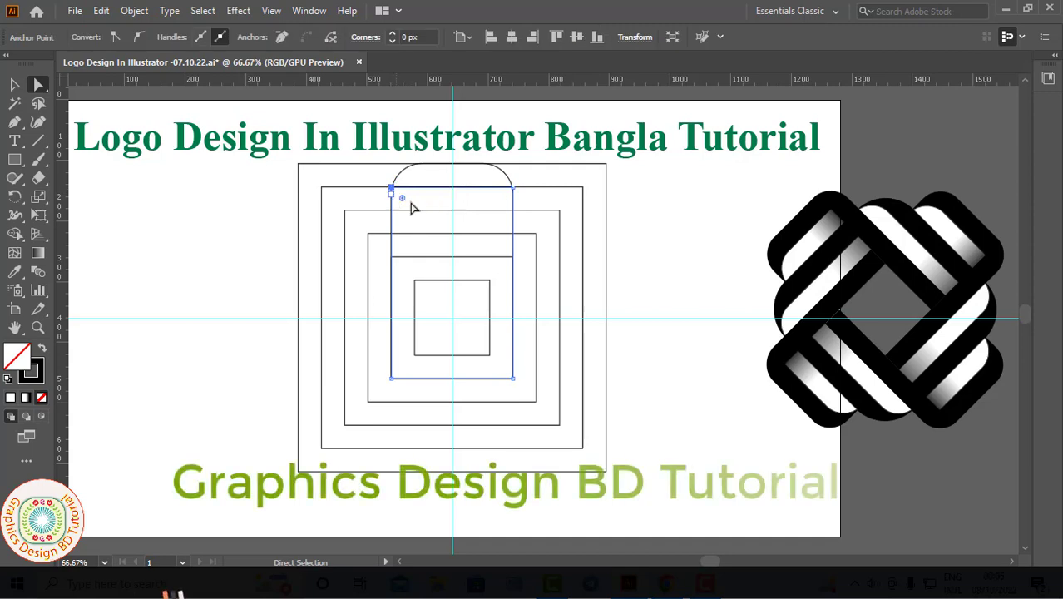
{"action": "left_click_drag", "start_coordinate": [402, 202], "coordinate": [406, 203]}
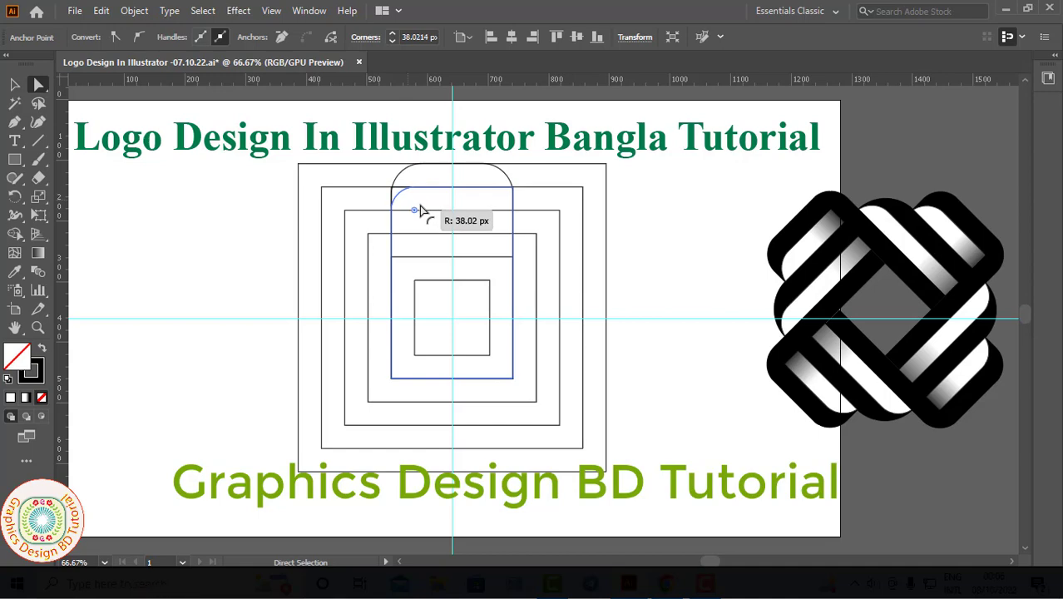
{"action": "left_click_drag", "start_coordinate": [420, 211], "coordinate": [424, 213]}
{"action": "key", "text": "v"}
{"action": "left_click", "coordinate": [266, 278]}
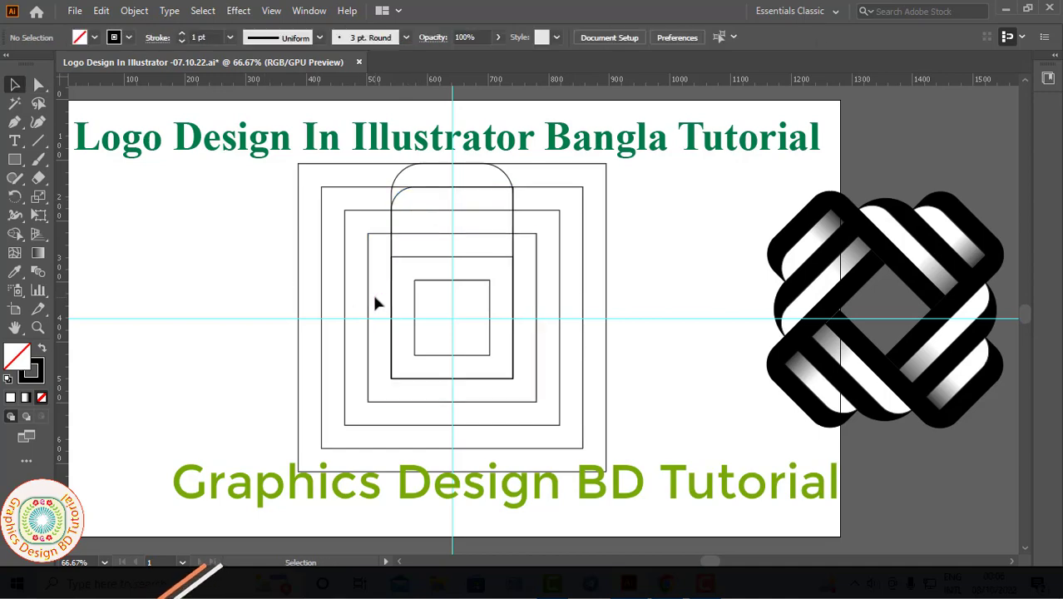
- Copy the third-smallest square, paste it in front, and stretch the copy leftward to the left edge of the next larger square
{"action": "left_click", "coordinate": [368, 300]}
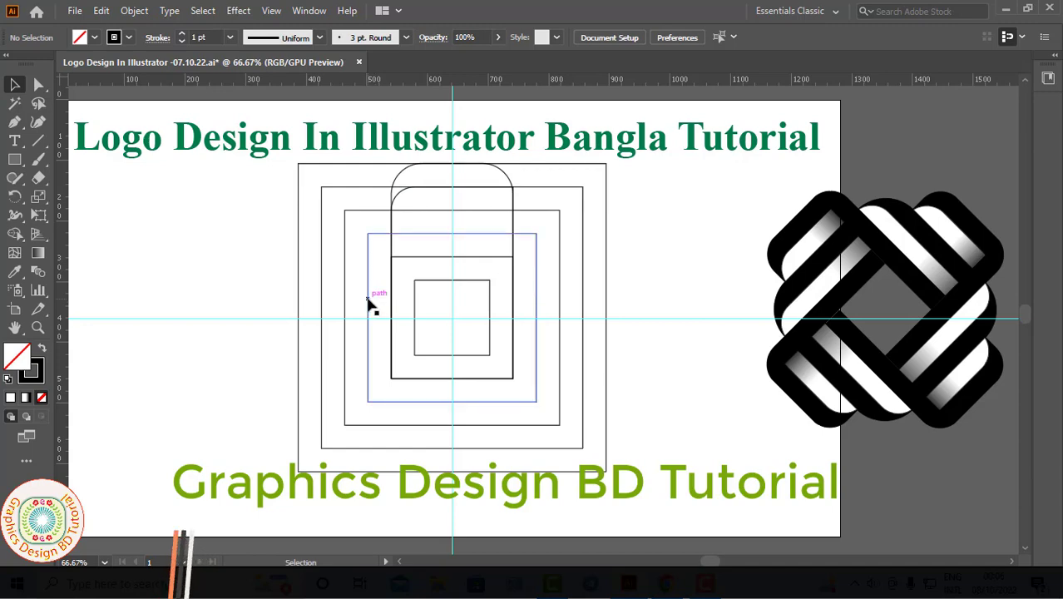
{"action": "left_click", "coordinate": [101, 11]}
{"action": "left_click", "coordinate": [135, 88]}
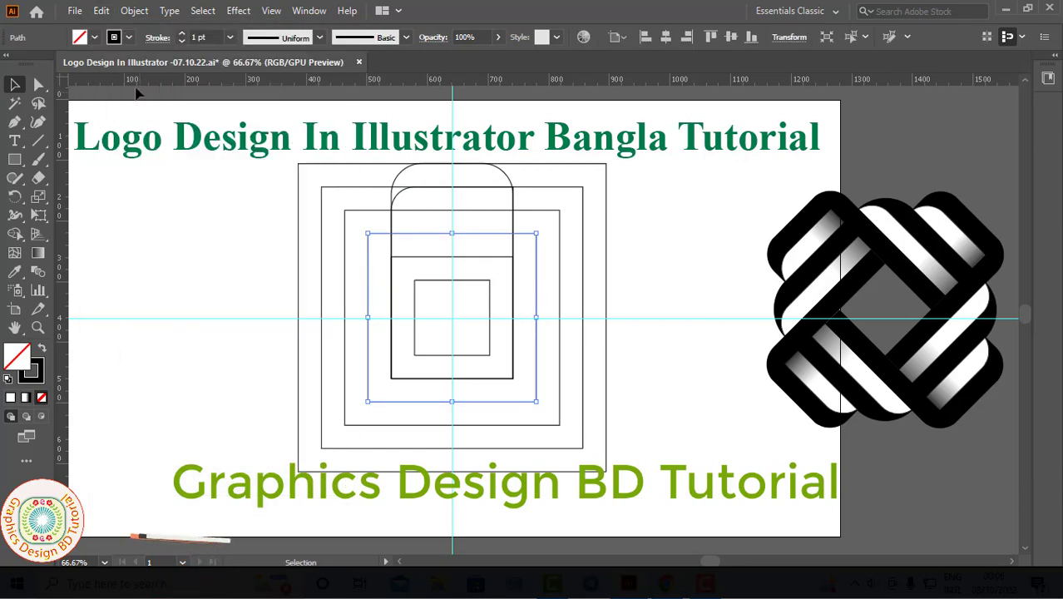
{"action": "left_click", "coordinate": [101, 12]}
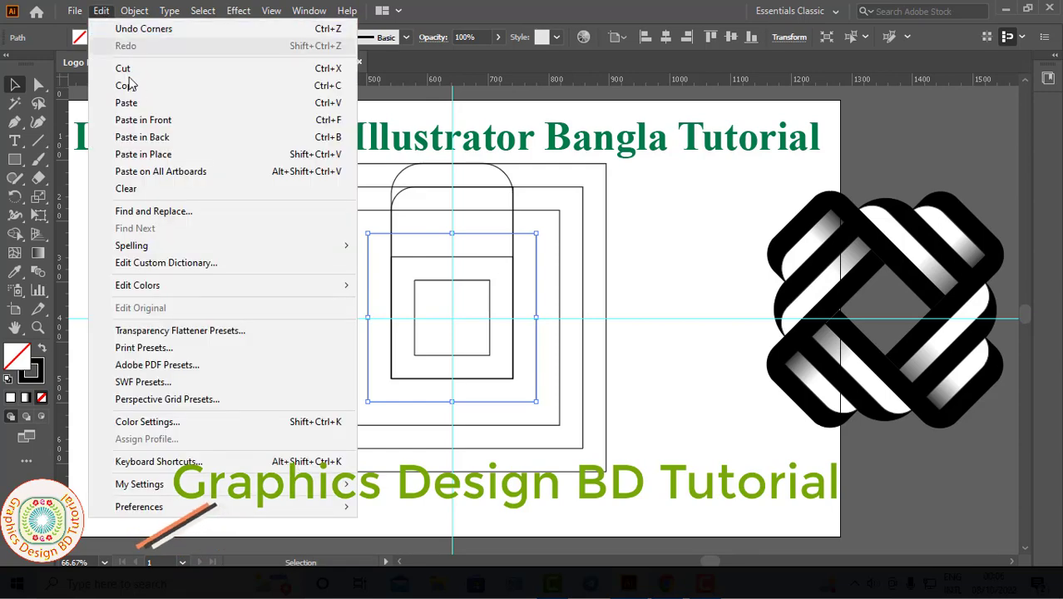
{"action": "left_click", "coordinate": [148, 120]}
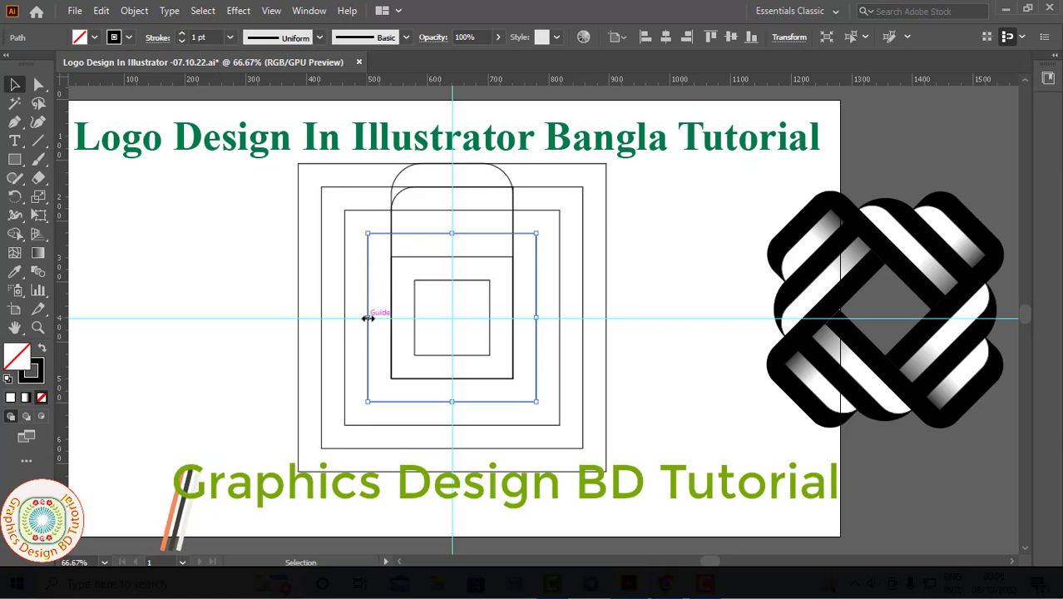
{"action": "left_click_drag", "start_coordinate": [367, 318], "coordinate": [347, 316]}
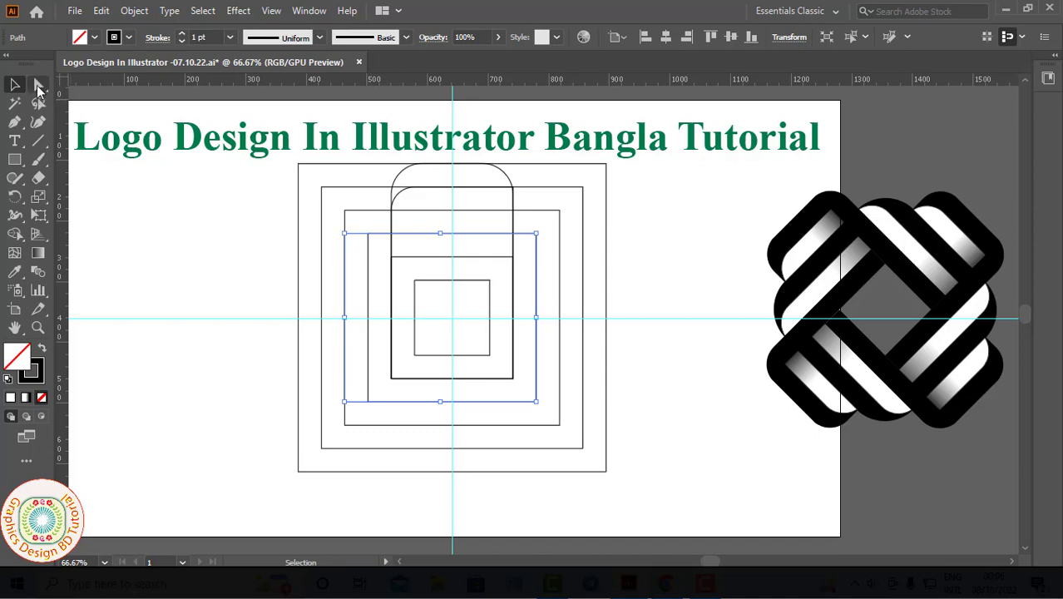
- Round only the top-left corner of the stretched copy with the Direct Selection tool, then deselect it
{"action": "left_click", "coordinate": [38, 87]}
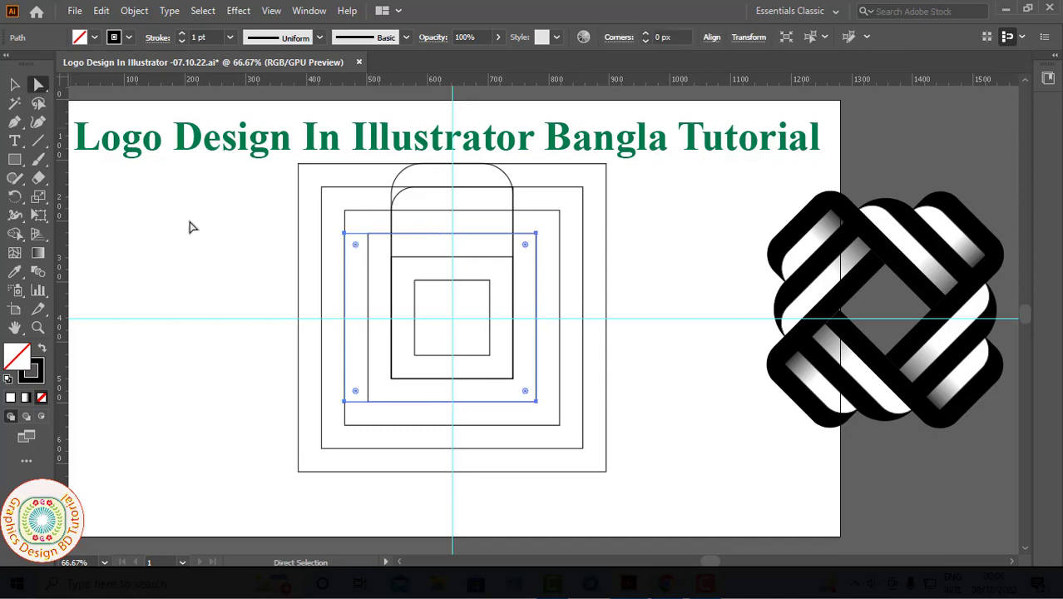
{"action": "left_click", "coordinate": [345, 234]}
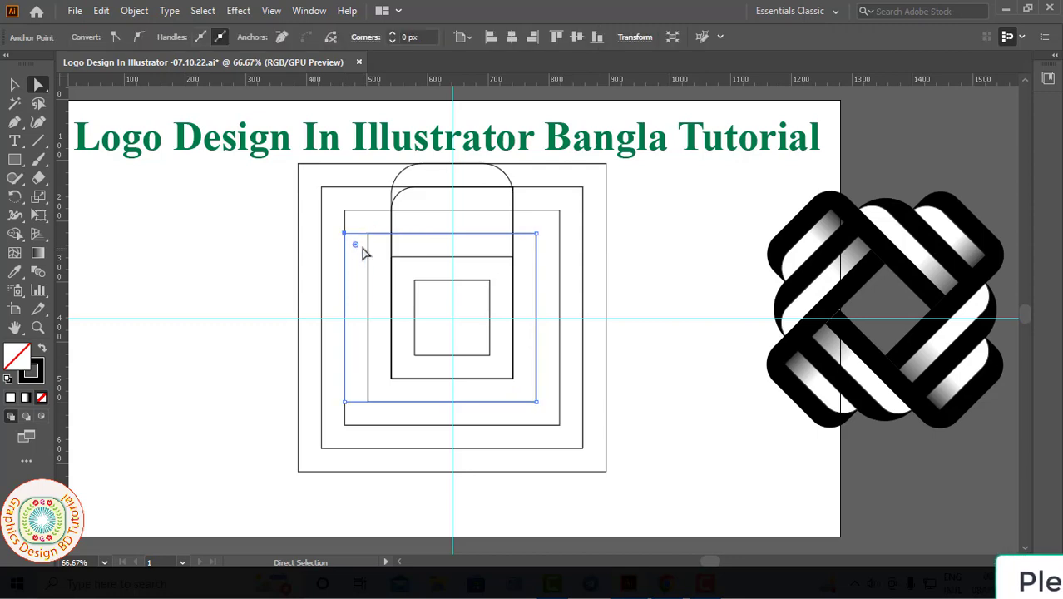
{"action": "left_click_drag", "start_coordinate": [356, 247], "coordinate": [370, 257]}
{"action": "left_click", "coordinate": [256, 310]}
{"action": "key", "text": "v"}
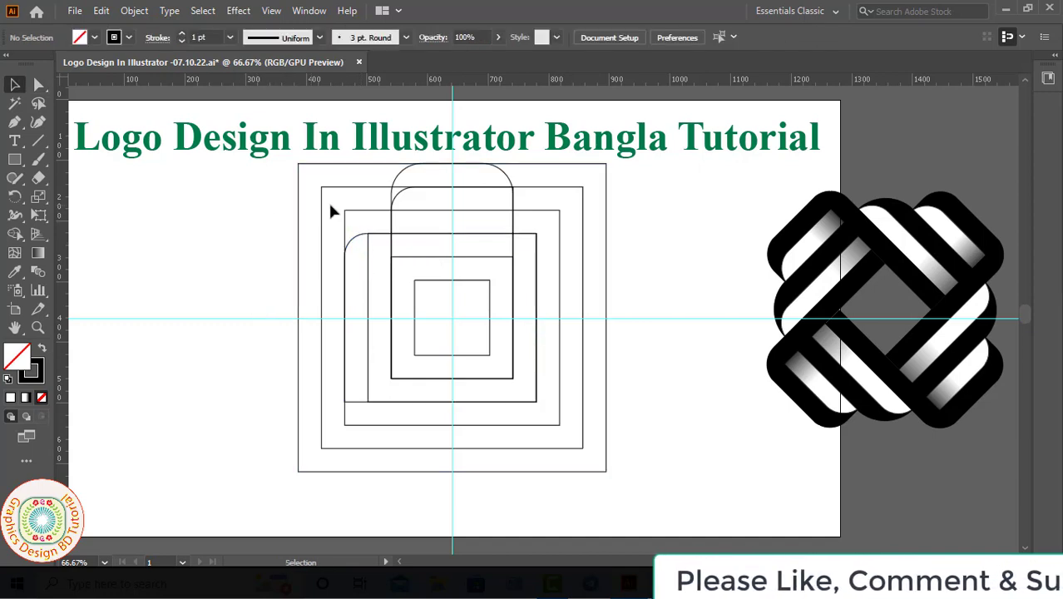
- Copy the third-largest square and paste the copy in front at the same position
{"action": "left_click", "coordinate": [364, 214]}
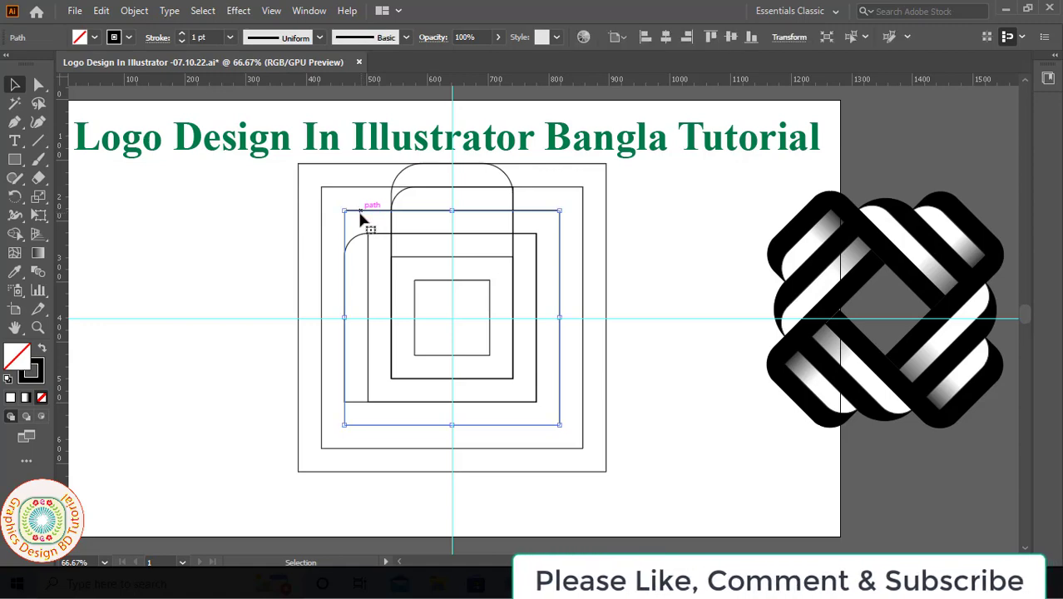
{"action": "left_click", "coordinate": [100, 10]}
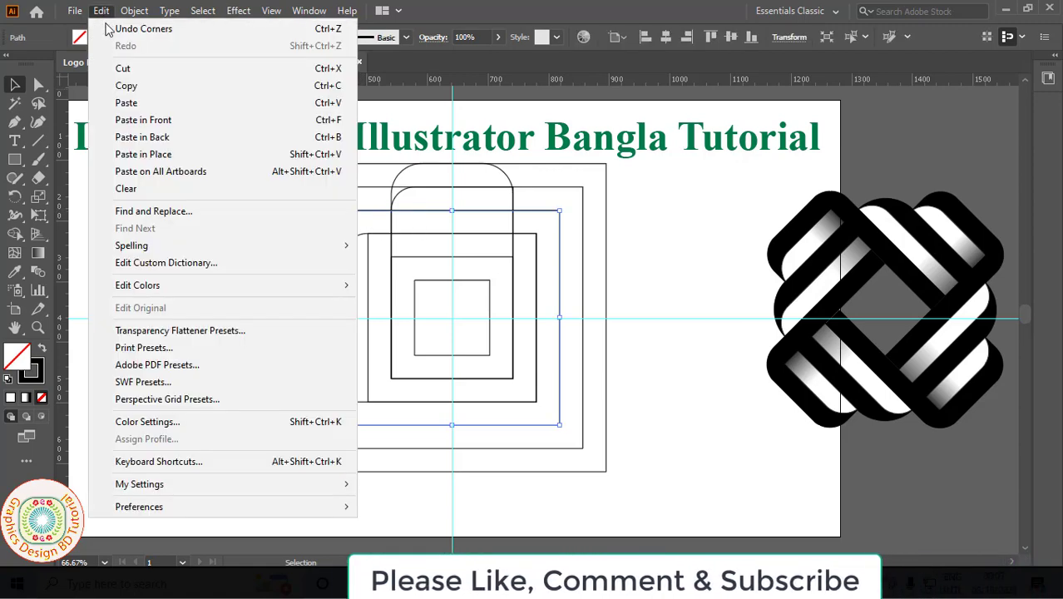
{"action": "left_click", "coordinate": [121, 86]}
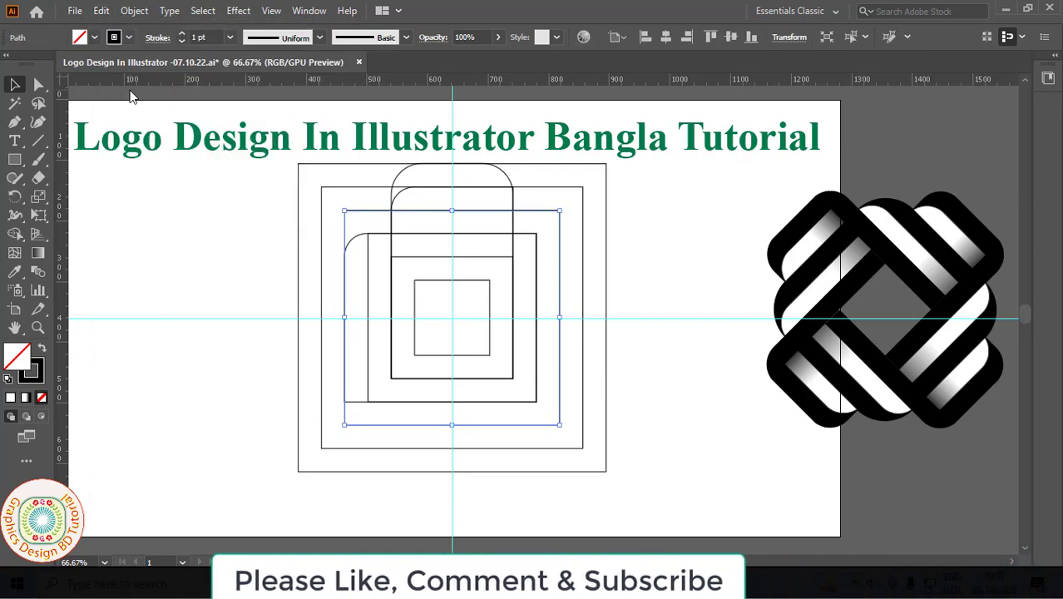
{"action": "left_click", "coordinate": [101, 11]}
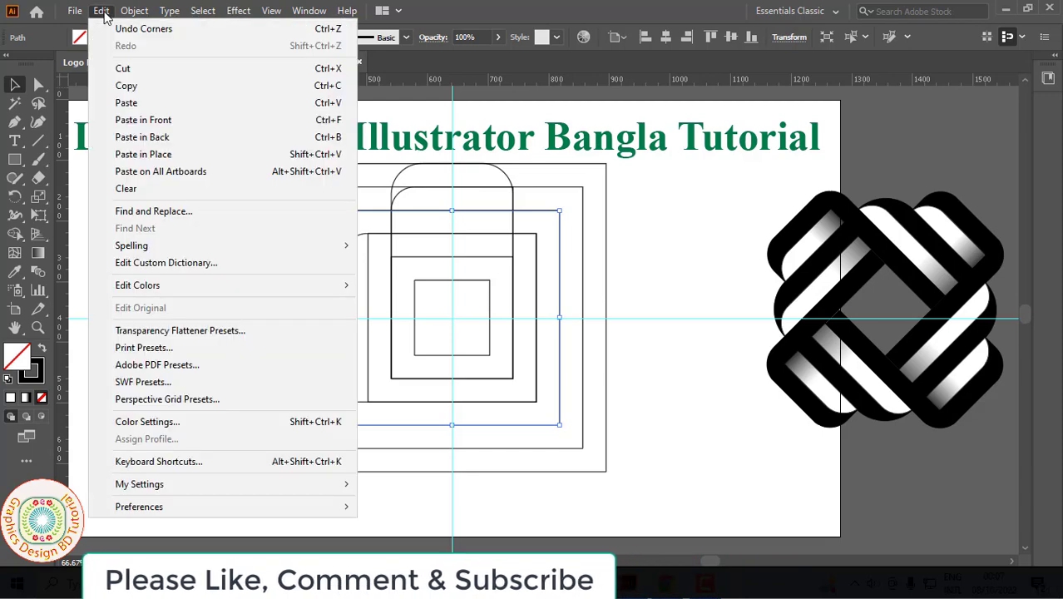
{"action": "left_click", "coordinate": [150, 120]}
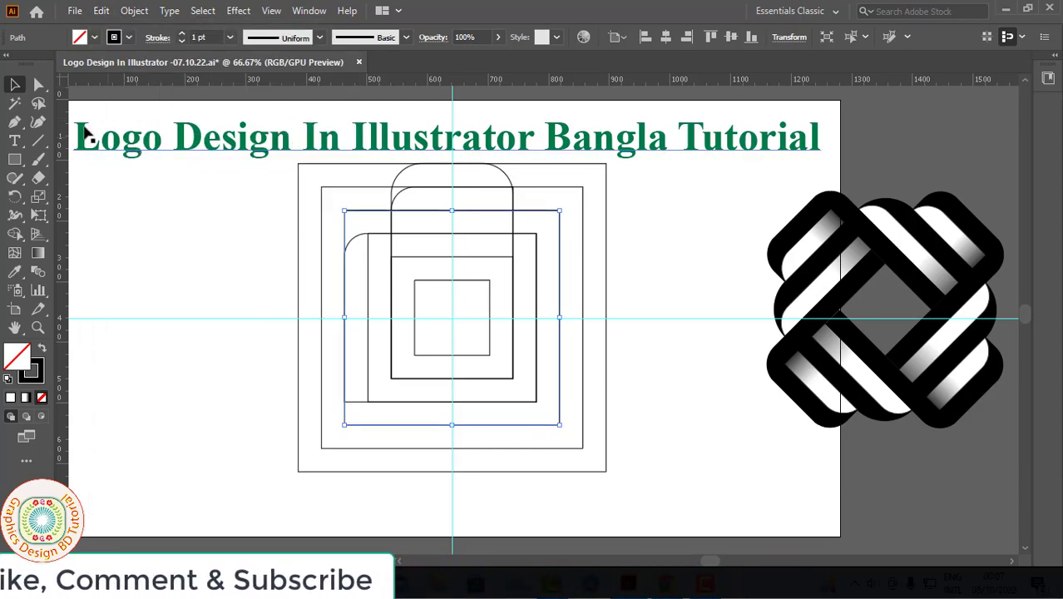
- Round the pasted square's top-left corner so its curve reaches the left edge of the tall rounded rectangles, then deselect it
{"action": "left_click", "coordinate": [38, 85]}
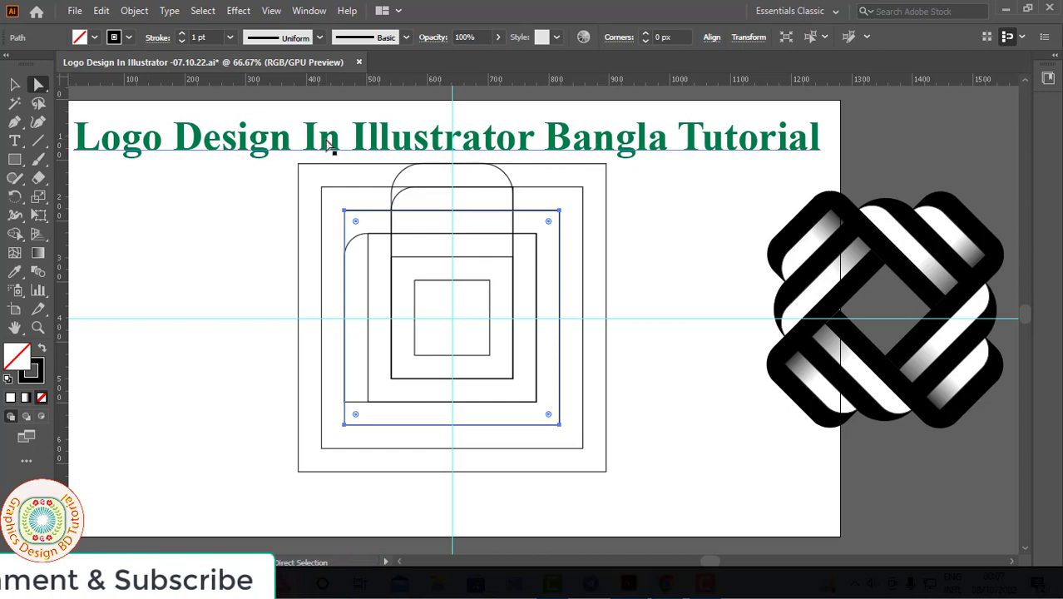
{"action": "left_click", "coordinate": [346, 212]}
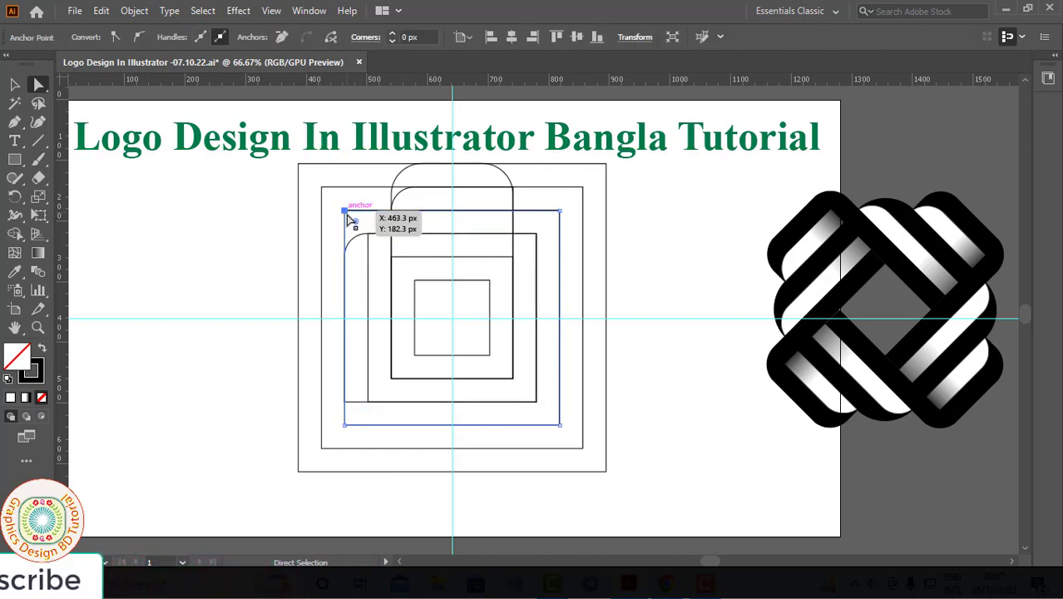
{"action": "left_click_drag", "start_coordinate": [356, 225], "coordinate": [396, 261]}
{"action": "key", "text": "v"}
{"action": "left_click", "coordinate": [163, 232]}
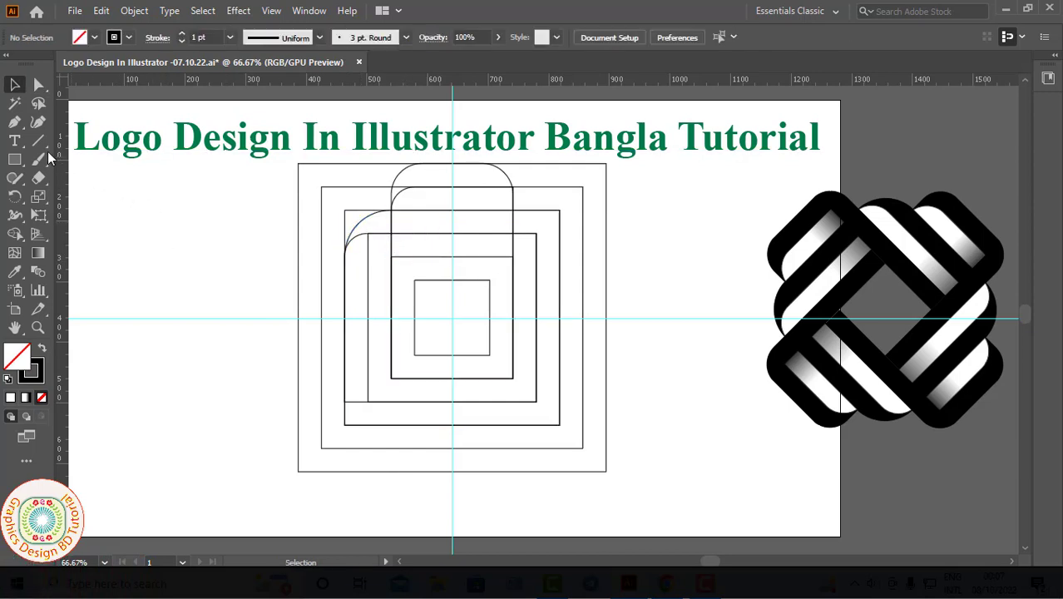
- Draw a straight vertical line about 316 px long along the second-smallest square's right edge, extending above the outermost square
{"action": "left_click", "coordinate": [39, 142]}
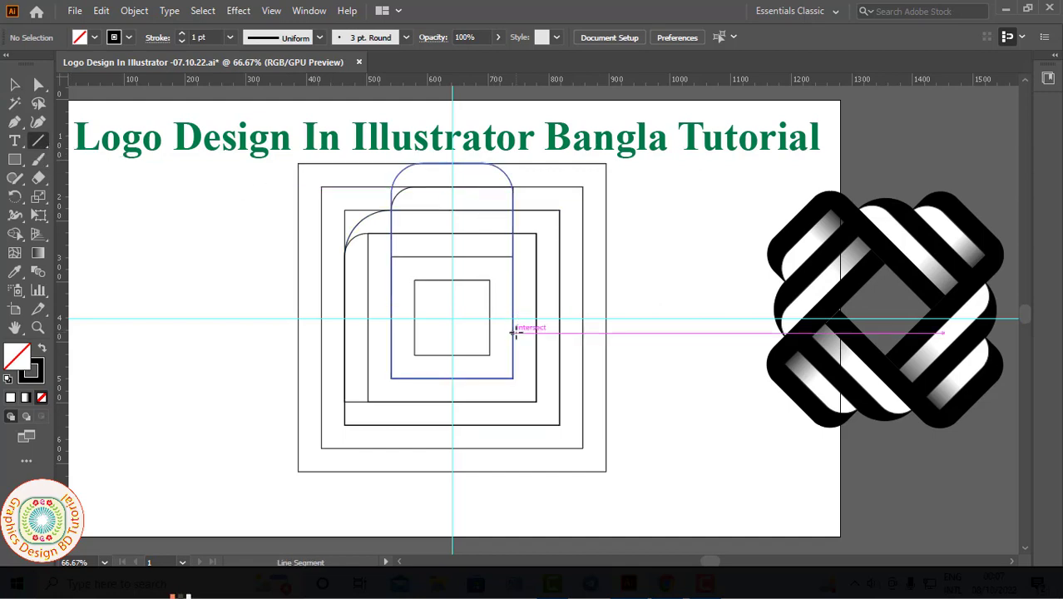
{"action": "left_click_drag", "start_coordinate": [512, 378], "coordinate": [512, 156]}
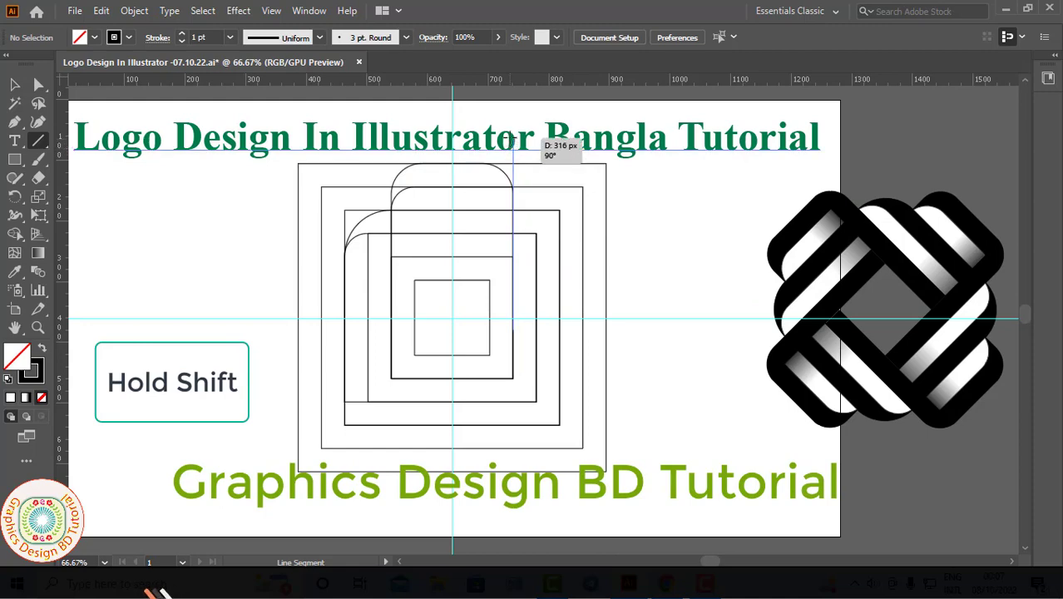
{"action": "left_click_drag", "start_coordinate": [513, 137], "coordinate": [512, 137]}
{"action": "key", "text": "v"}
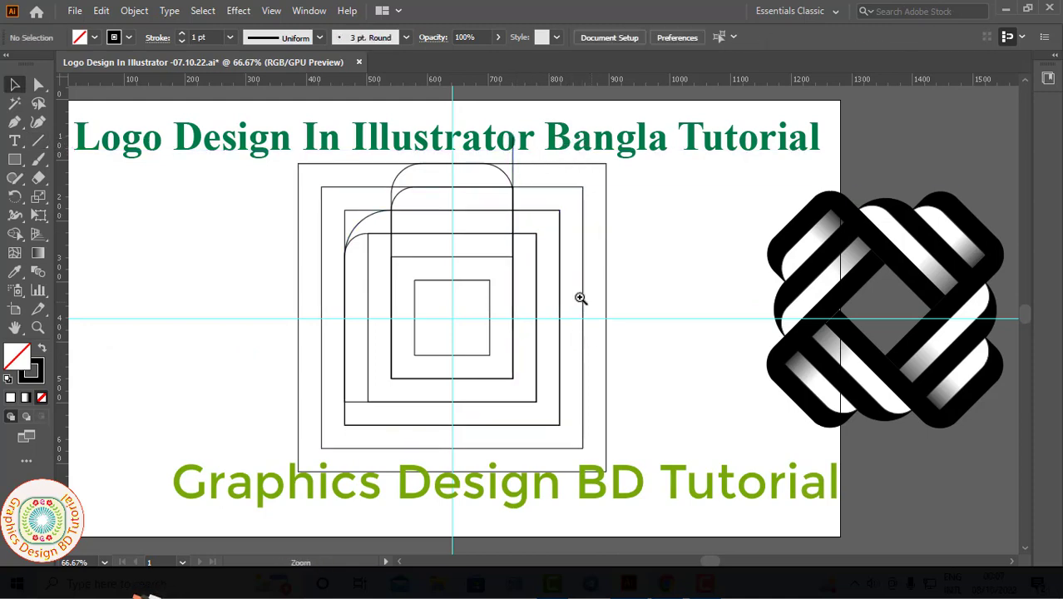
- Align the right edges of the vertical line and the overlapping rectangles using the line as key object, then deselect them
{"action": "left_click", "coordinate": [579, 297], "text": "ctrl"}
{"action": "left_click", "coordinate": [536, 317], "text": "ctrl"}
{"action": "left_click", "coordinate": [536, 317], "text": "ctrl"}
{"action": "left_click", "coordinate": [464, 351], "text": "ctrl"}
{"action": "left_click", "coordinate": [459, 356], "text": "ctrl"}
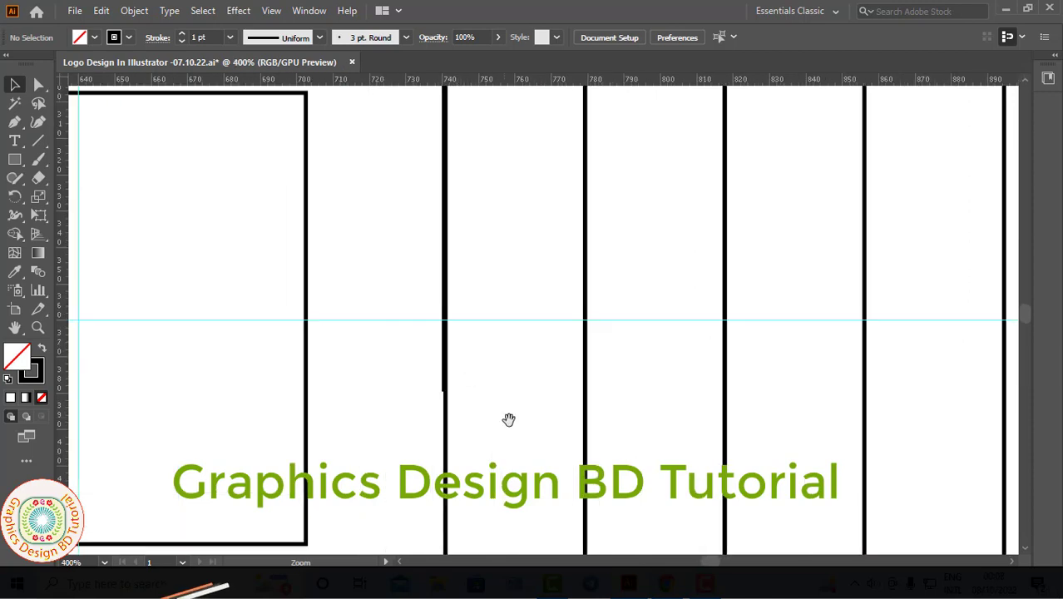
{"action": "left_click_drag", "start_coordinate": [474, 395], "coordinate": [494, 405]}
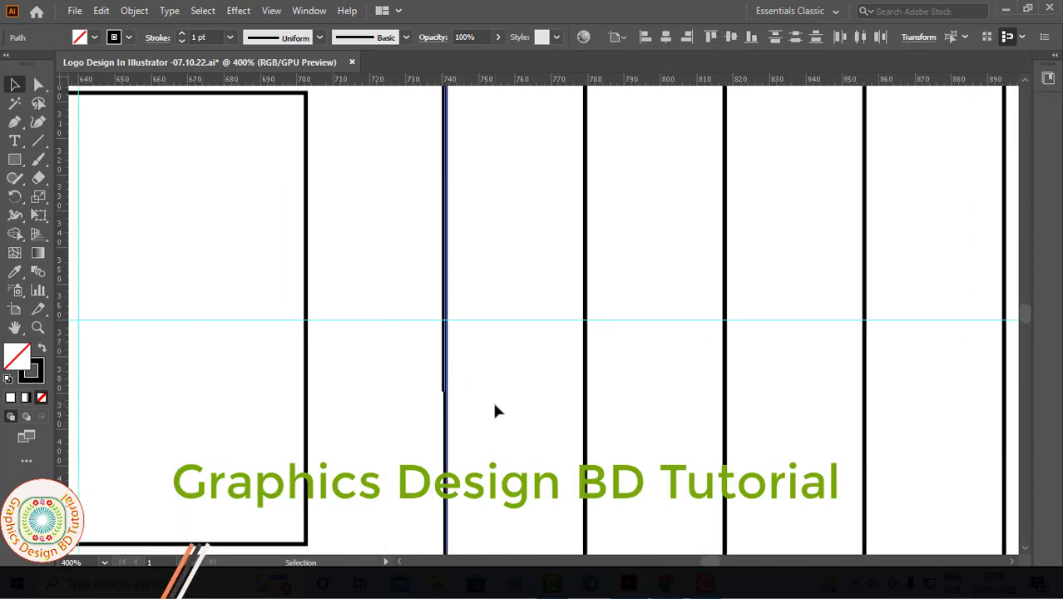
{"action": "left_click", "coordinate": [624, 38]}
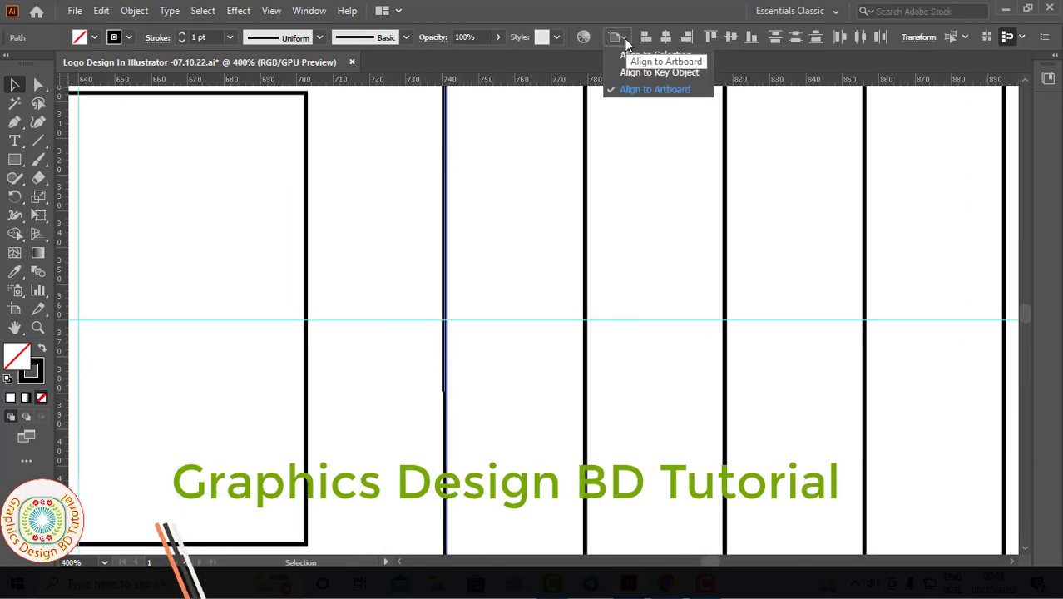
{"action": "left_click", "coordinate": [658, 72]}
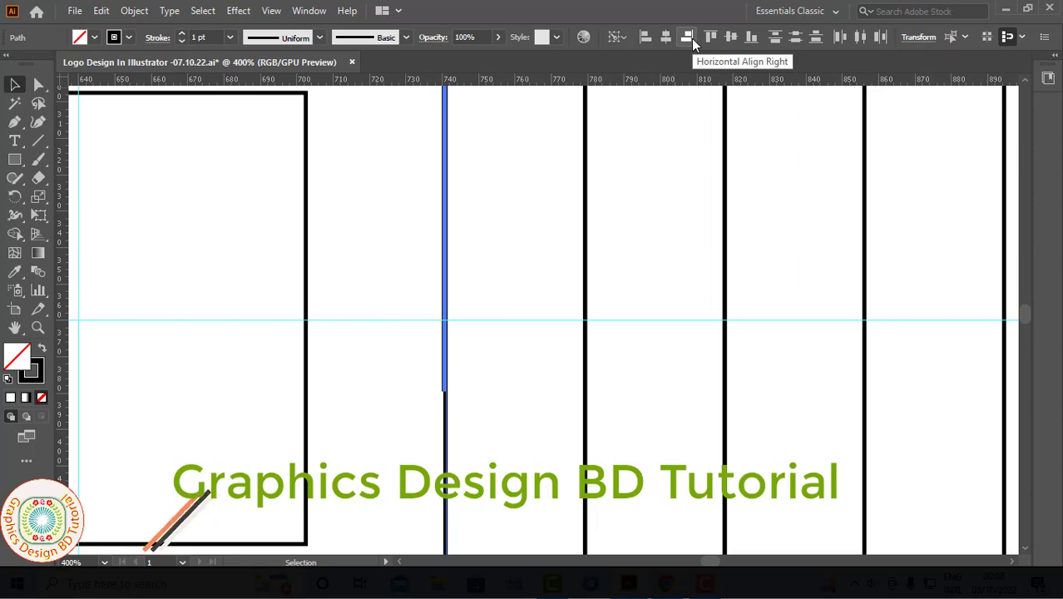
{"action": "left_click", "coordinate": [687, 37]}
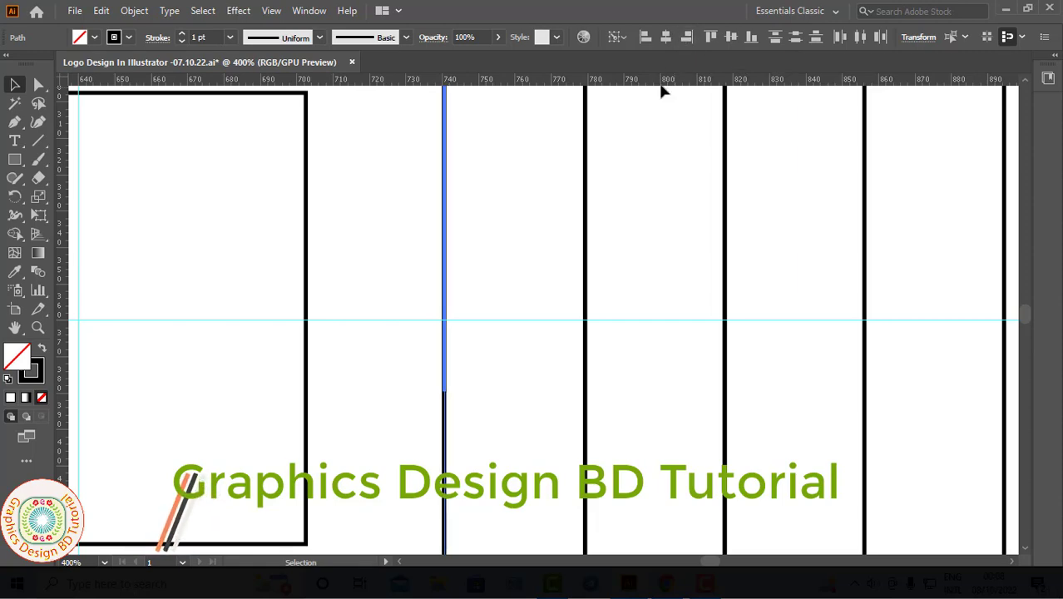
{"action": "key", "text": "ctrl+1"}
{"action": "key", "text": "ctrl+minus"}
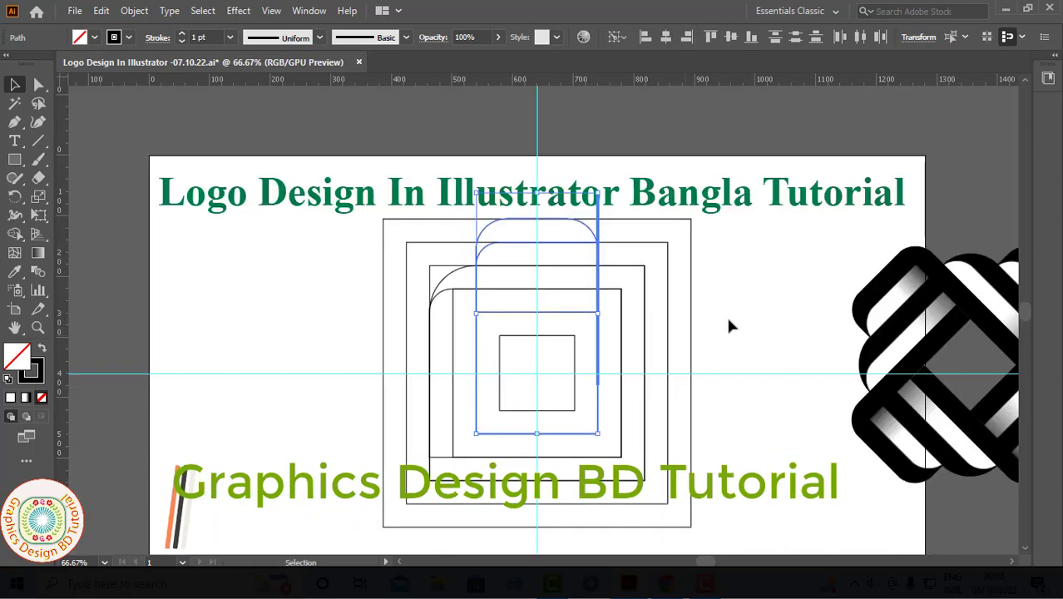
{"action": "left_click", "coordinate": [728, 317]}
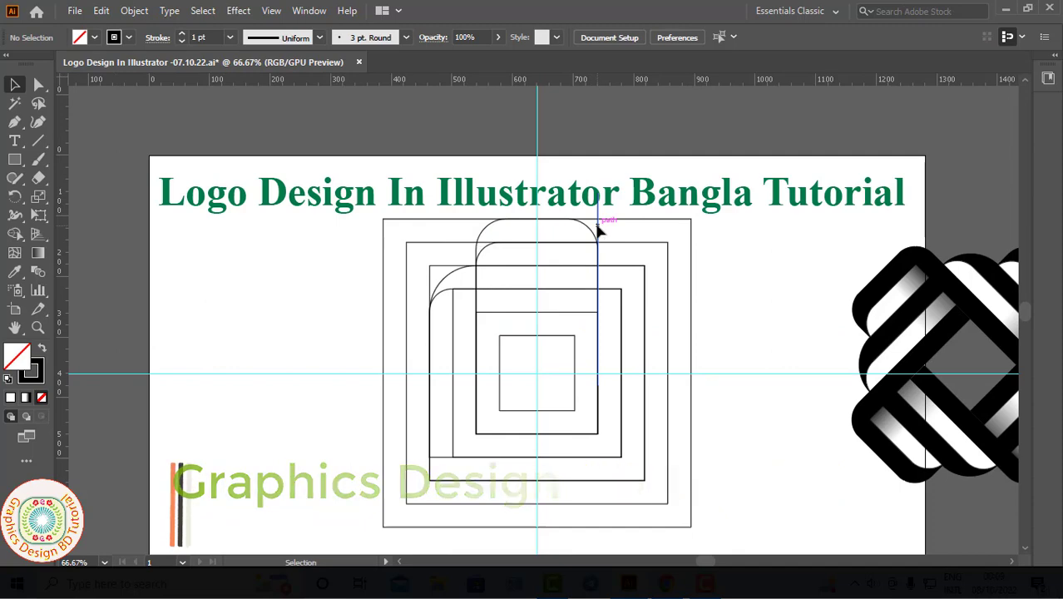
- Copy the vertical line, paste it in front, and move the copy onto the smallest square's right edge, then deselect it
{"action": "left_click", "coordinate": [599, 231]}
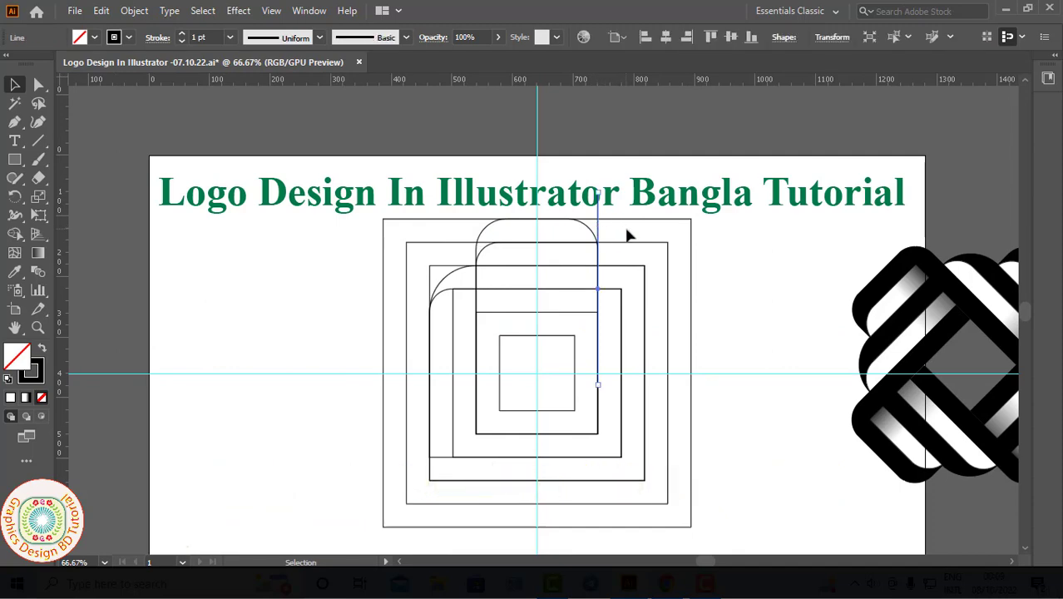
{"action": "left_click", "coordinate": [629, 287]}
{"action": "left_click", "coordinate": [102, 12]}
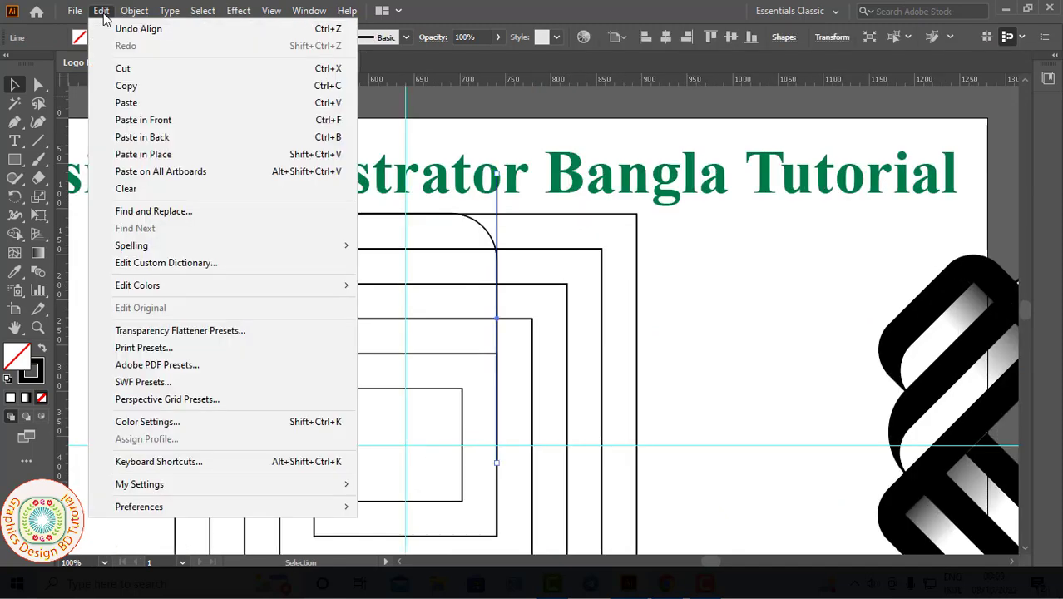
{"action": "left_click", "coordinate": [129, 86]}
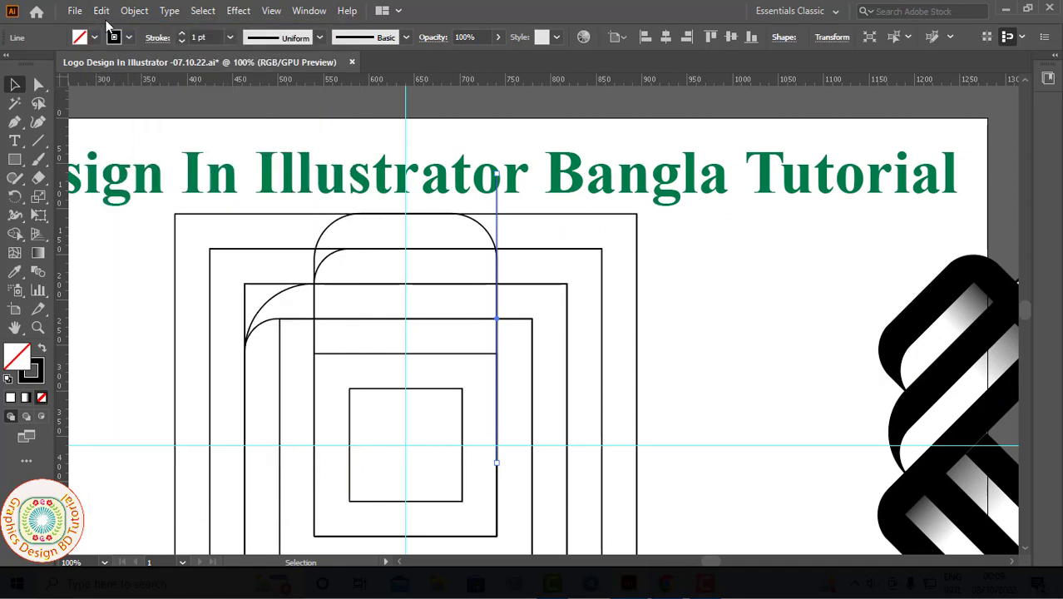
{"action": "left_click", "coordinate": [101, 11]}
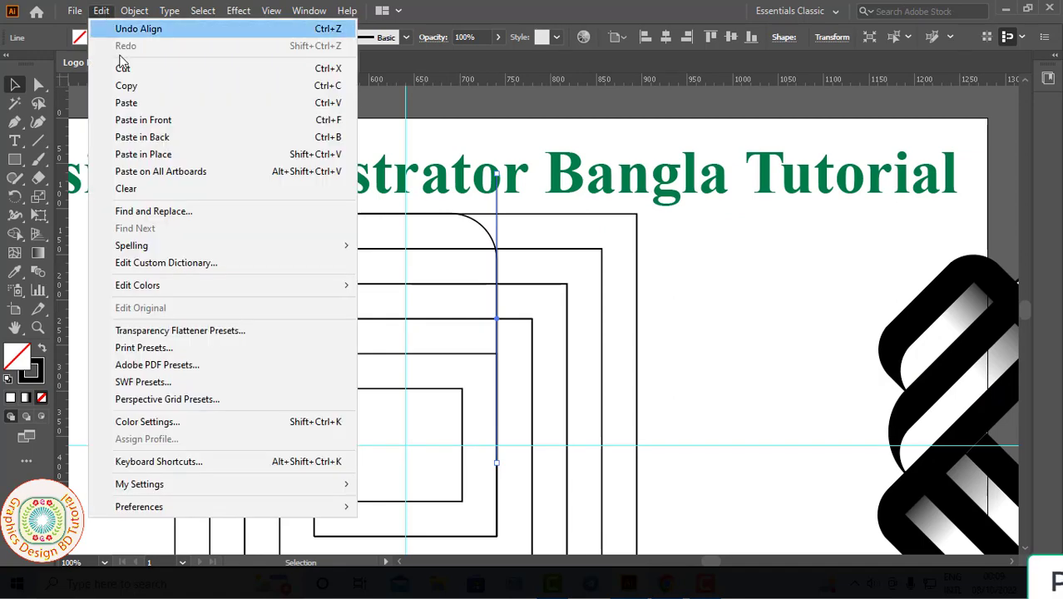
{"action": "left_click", "coordinate": [169, 118]}
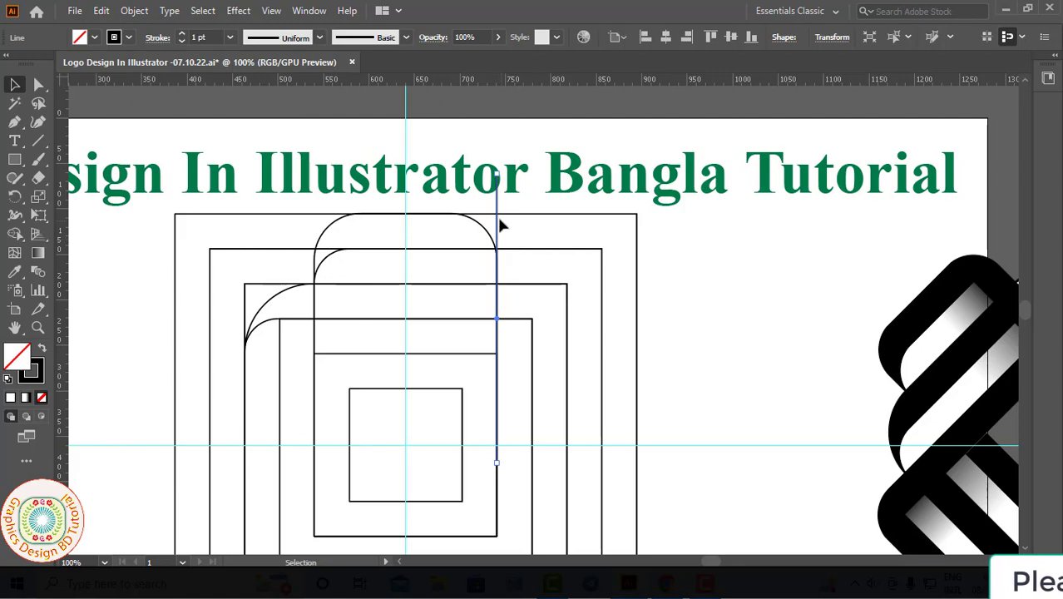
{"action": "left_click_drag", "start_coordinate": [499, 223], "coordinate": [463, 225]}
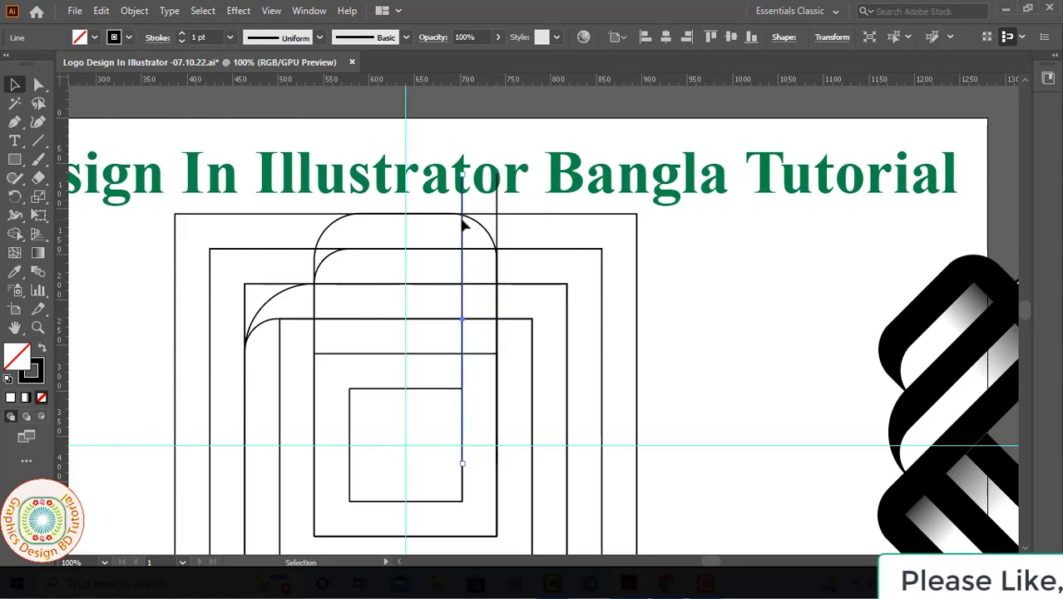
{"action": "left_click", "coordinate": [671, 365]}
- Draw a straight horizontal line along the smallest square's bottom edge, extending rightward past the outermost square
{"action": "left_click_drag", "start_coordinate": [635, 504], "coordinate": [687, 415]}
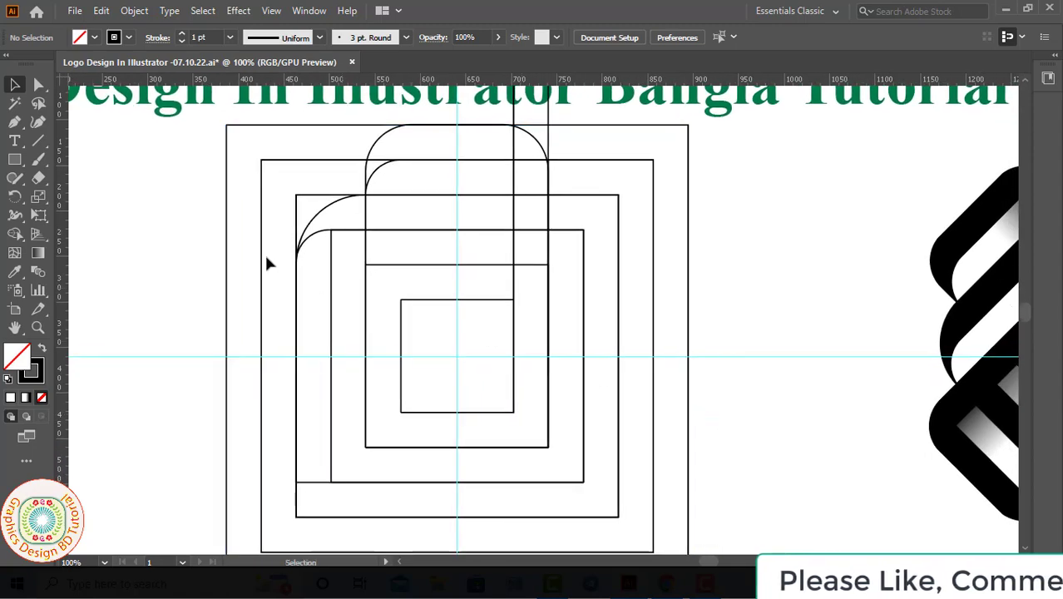
{"action": "left_click", "coordinate": [38, 141]}
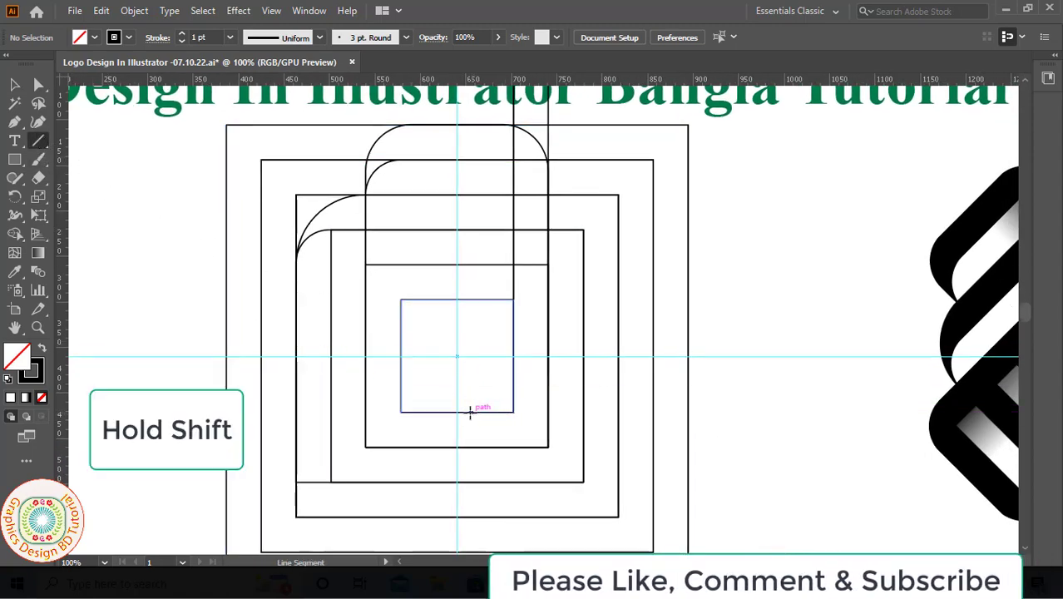
{"action": "left_click_drag", "start_coordinate": [470, 411], "coordinate": [705, 411]}
{"action": "scroll", "coordinate": [283, 338], "scroll_direction": "up", "scroll_amount": 3}
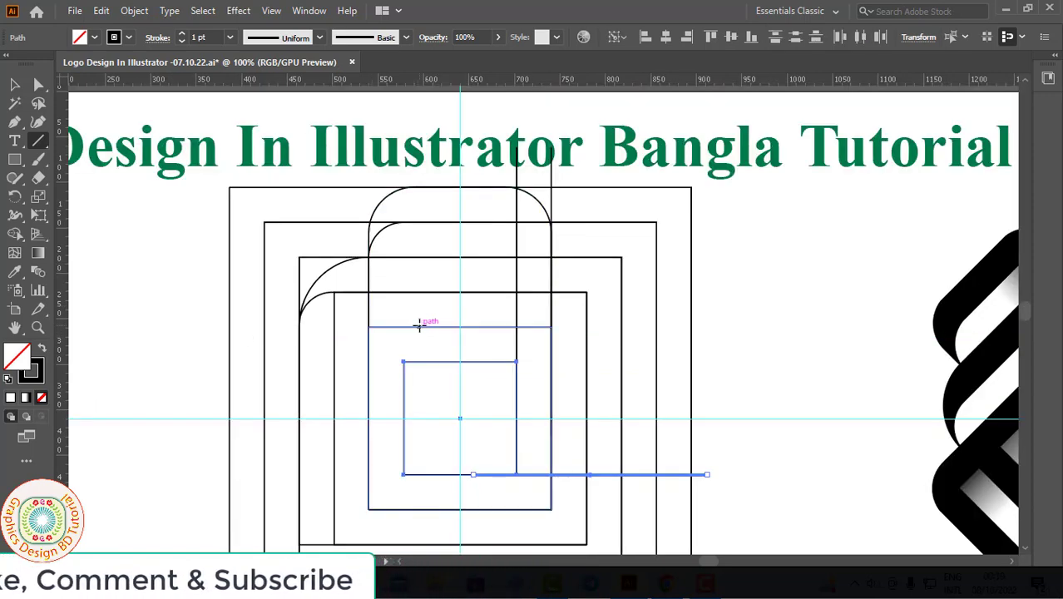
- Draw a straight horizontal line about 255 px long along the second-smallest square's top edge, extending leftward past the outermost square, then deselect it
{"action": "left_click_drag", "start_coordinate": [420, 326], "coordinate": [188, 326]}
{"action": "key", "text": "v"}
{"action": "left_click", "coordinate": [196, 343]}
- Align the top edges of the new horizontal line and the overlapping rectangles using the line as key object, then deselect them
{"action": "left_click", "coordinate": [457, 323], "text": "ctrl"}
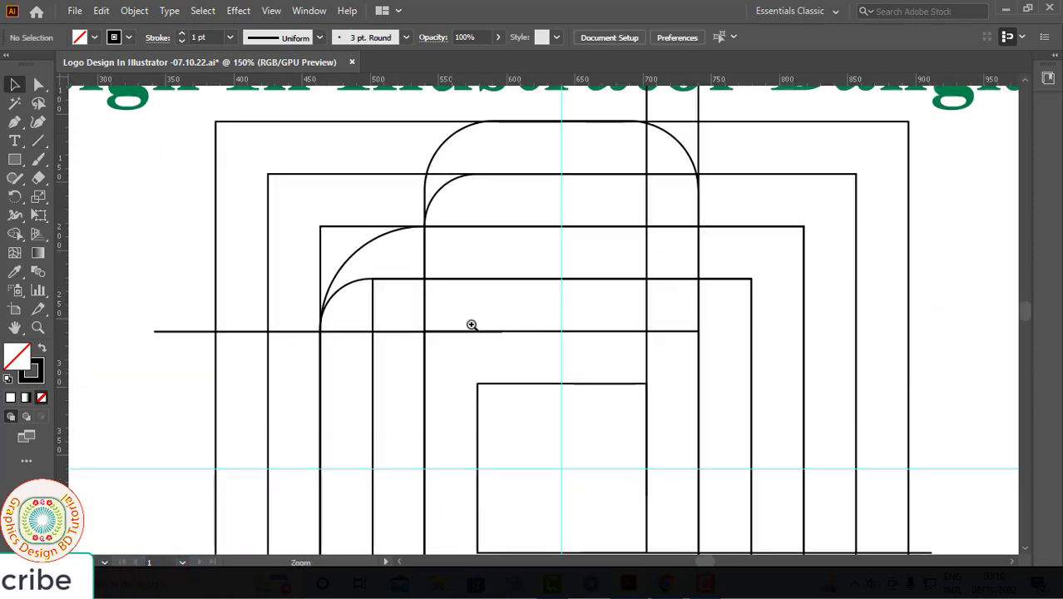
{"action": "left_click", "coordinate": [515, 325], "text": "ctrl"}
{"action": "left_click", "coordinate": [519, 323], "text": "ctrl"}
{"action": "left_click", "coordinate": [519, 322], "text": "ctrl"}
{"action": "left_click", "coordinate": [519, 323], "text": "ctrl"}
{"action": "left_click_drag", "start_coordinate": [437, 217], "coordinate": [398, 290]}
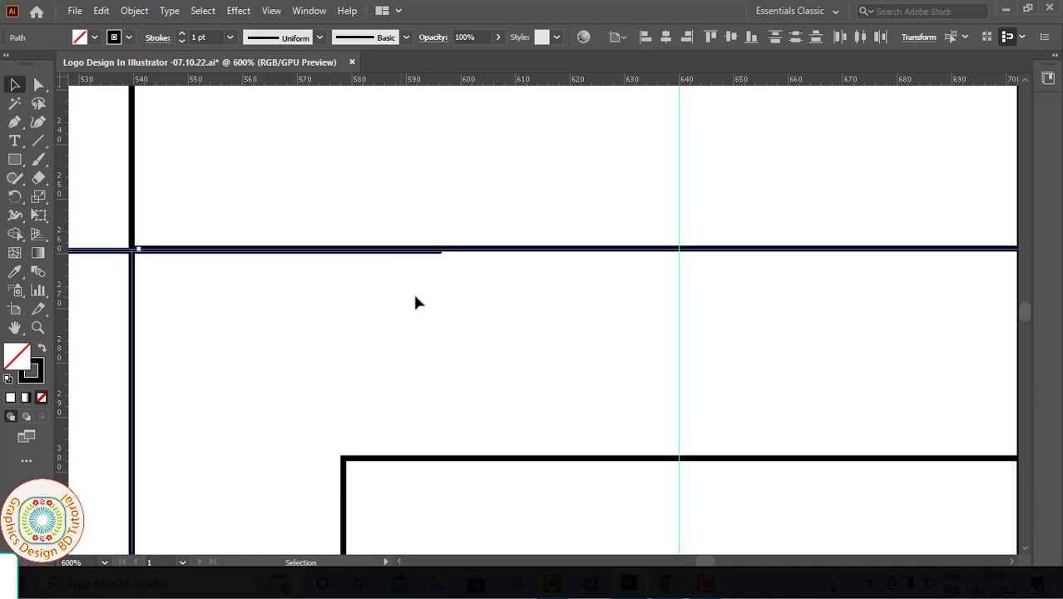
{"action": "left_click", "coordinate": [620, 38]}
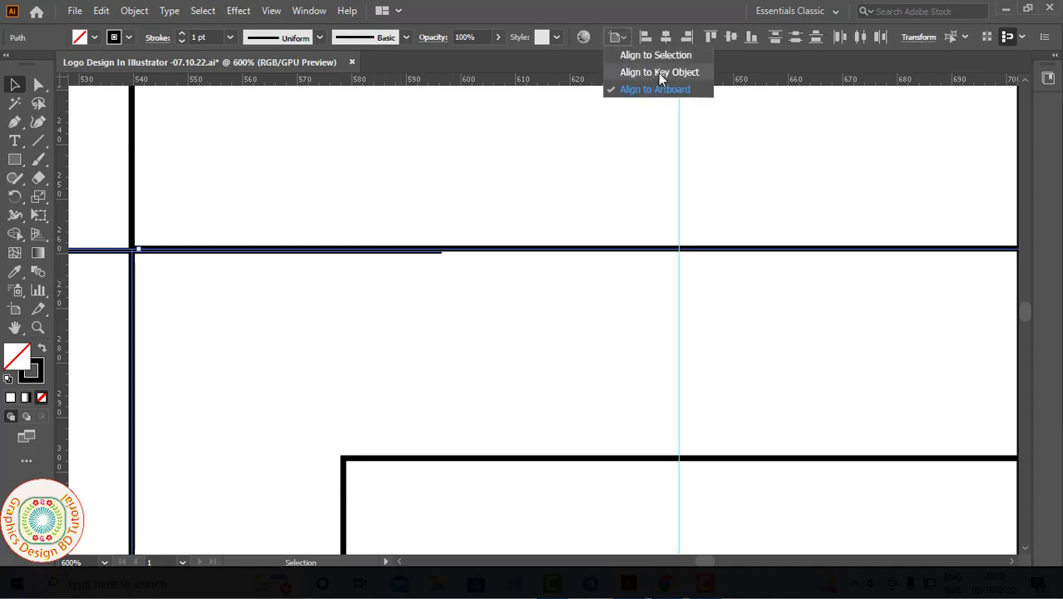
{"action": "left_click", "coordinate": [659, 72]}
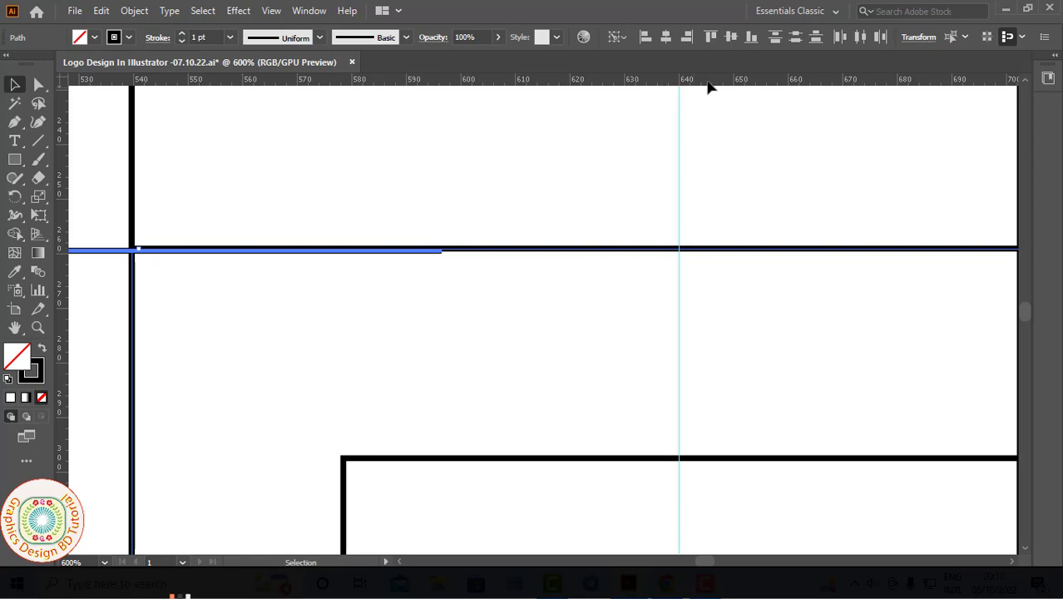
{"action": "left_click", "coordinate": [713, 38]}
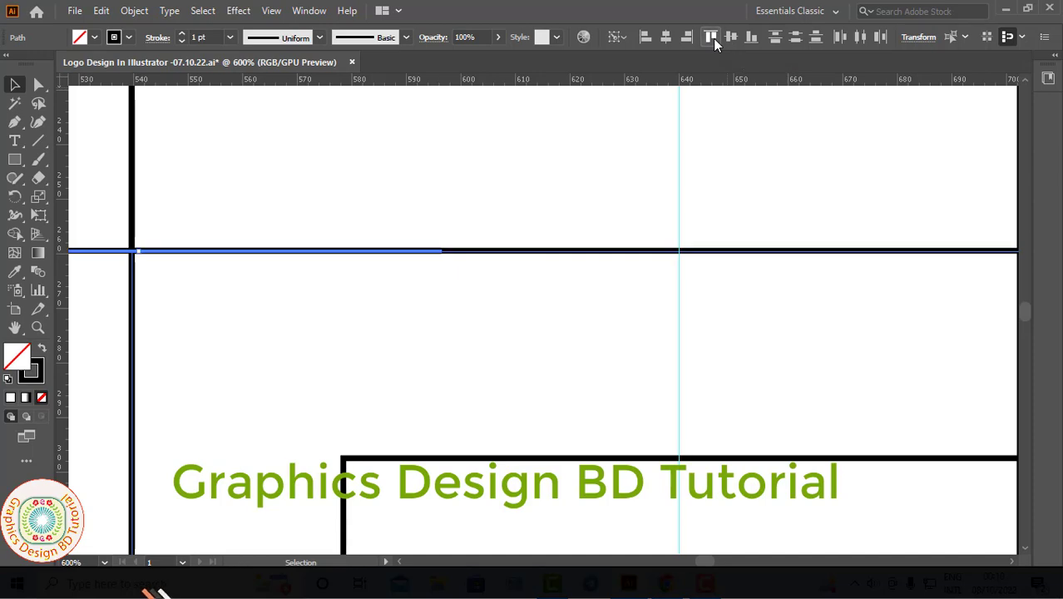
{"action": "key", "text": "ctrl+minus"}
{"action": "key", "text": "ctrl+minus"}
{"action": "key", "text": "ctrl+minus"}
{"action": "key", "text": "ctrl+minus"}
{"action": "key", "text": "ctrl+minus"}
{"action": "key", "text": "ctrl+minus"}
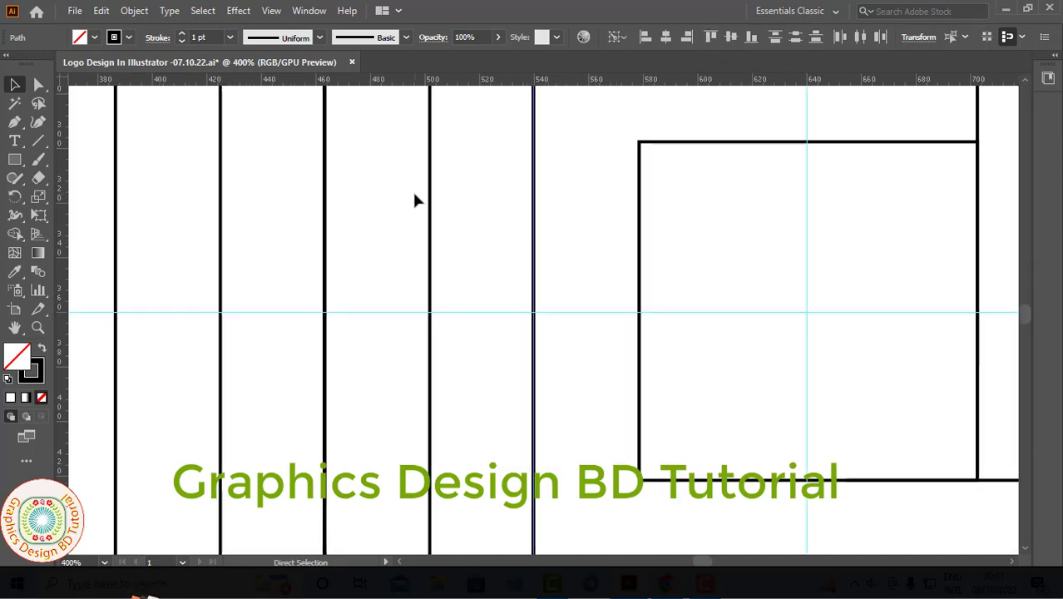
{"action": "left_click_drag", "start_coordinate": [365, 247], "coordinate": [249, 250]}
{"action": "left_click", "coordinate": [303, 175]}
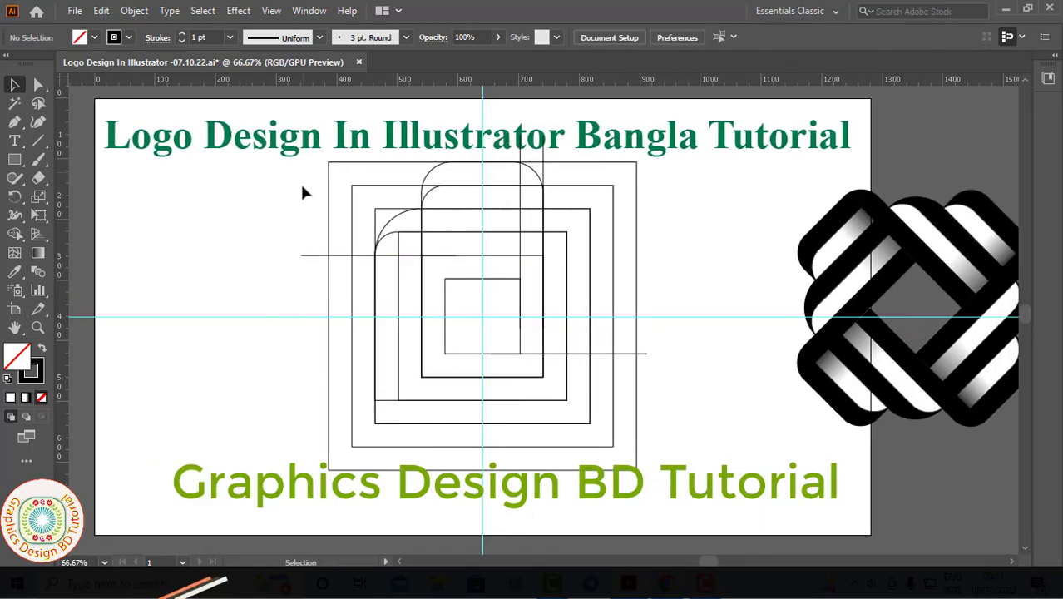
- Select all the construction artwork and use Shape Builder with a black fill to form the hooked outer band and the lower rounded band joining it
{"action": "mouse_move", "coordinate": [303, 173]}
{"action": "left_mouse_down"}
{"action": "mouse_move", "coordinate": [676, 484]}
{"action": "mouse_move", "coordinate": [646, 473]}
{"action": "left_mouse_up"}
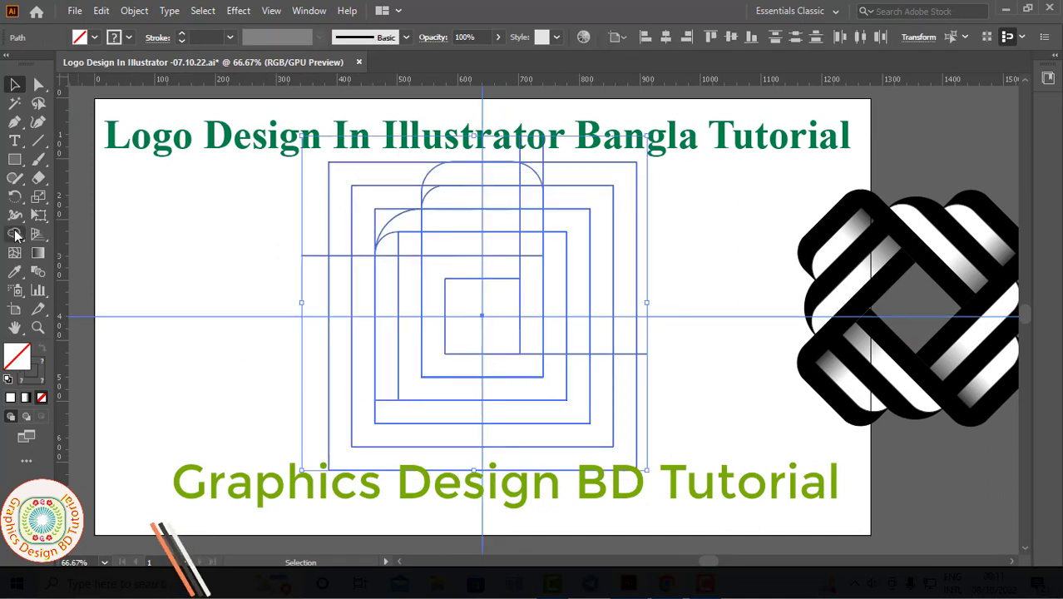
{"action": "left_click", "coordinate": [15, 235]}
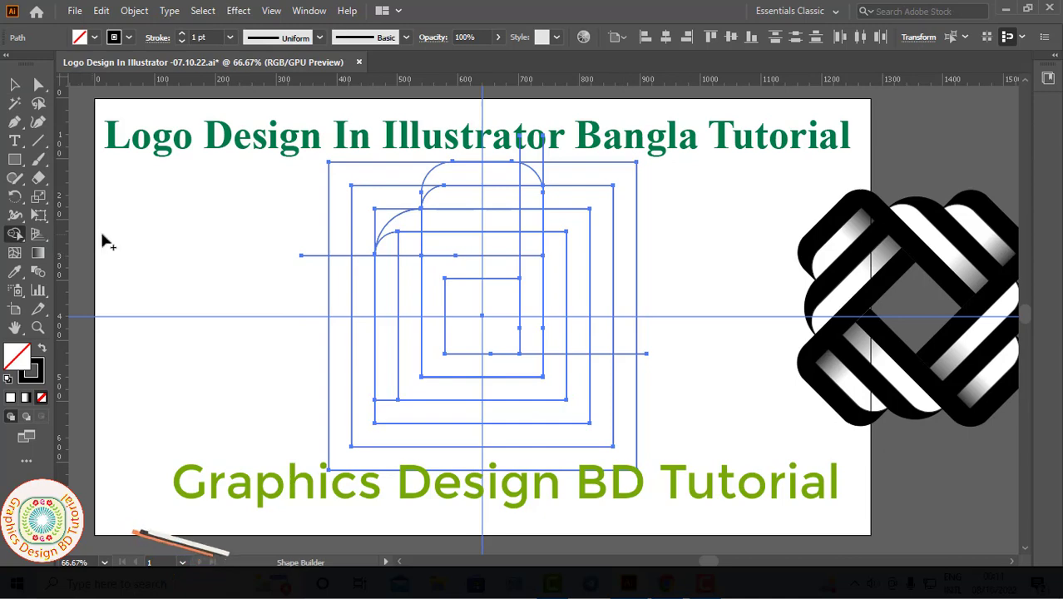
{"action": "left_click", "coordinate": [96, 38]}
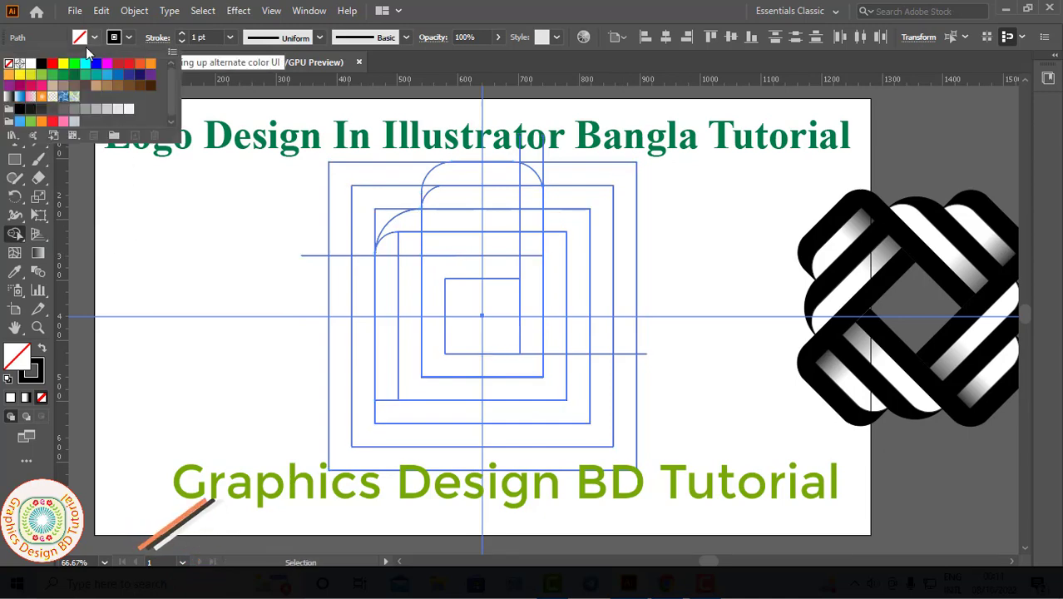
{"action": "left_click", "coordinate": [42, 72]}
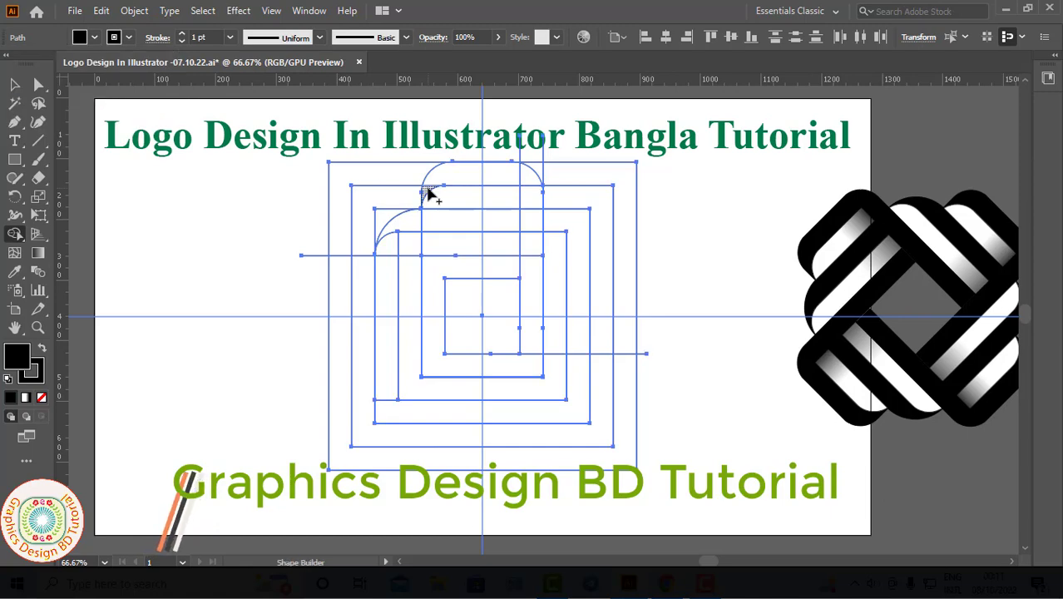
{"action": "left_click_drag", "start_coordinate": [430, 193], "coordinate": [458, 182]}
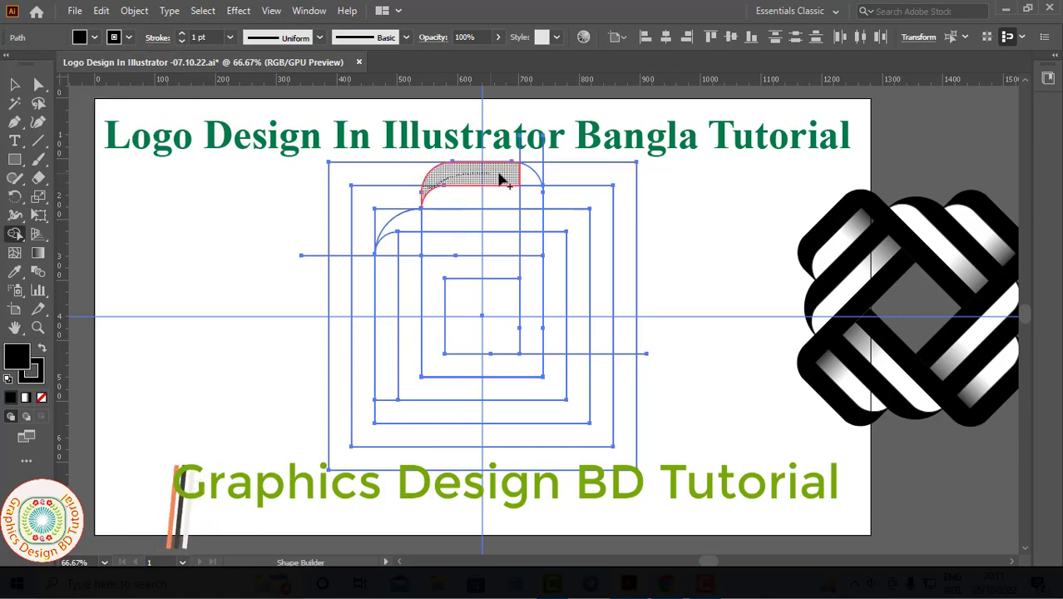
{"action": "mouse_move", "coordinate": [527, 186]}
{"action": "left_mouse_down"}
{"action": "mouse_move", "coordinate": [539, 234]}
{"action": "mouse_move", "coordinate": [533, 306]}
{"action": "left_mouse_up"}
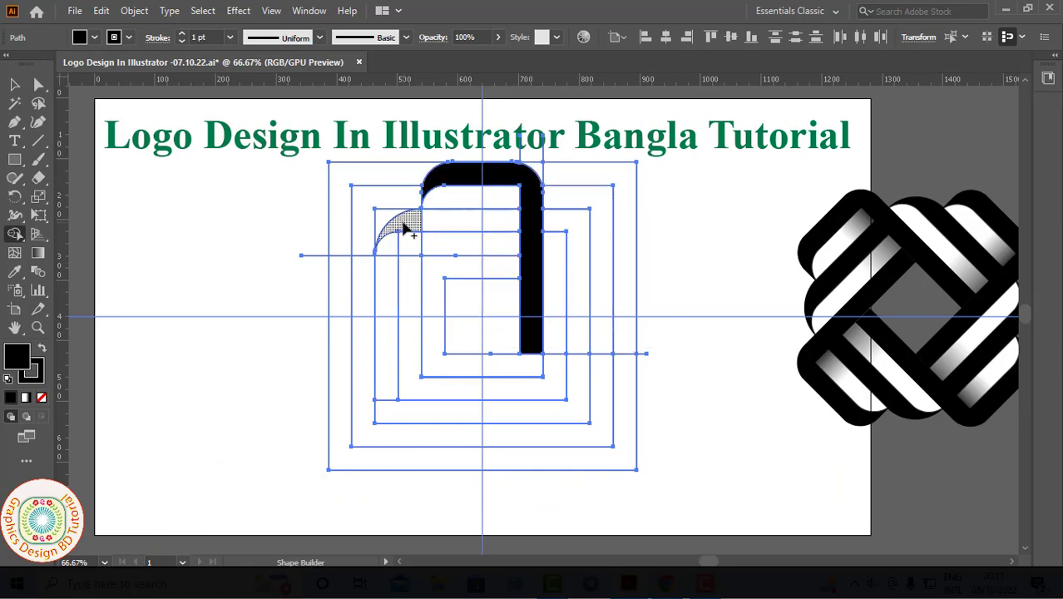
{"action": "left_click_drag", "start_coordinate": [407, 230], "coordinate": [532, 223]}
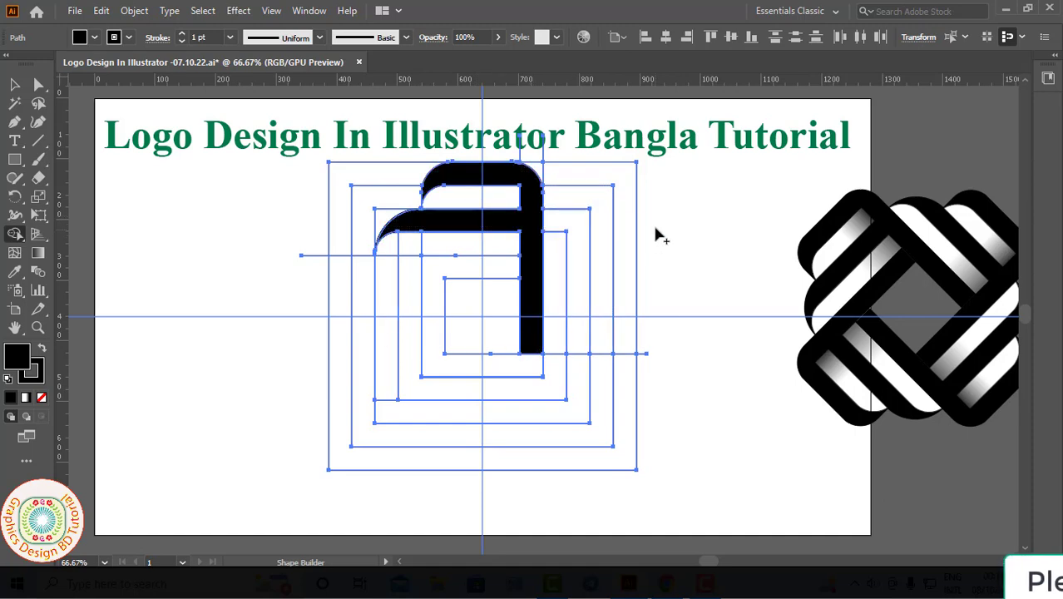
- Switch the fill to red and use Shape Builder to fill the inner strips beneath both black rounded bands
{"action": "left_click", "coordinate": [95, 38]}
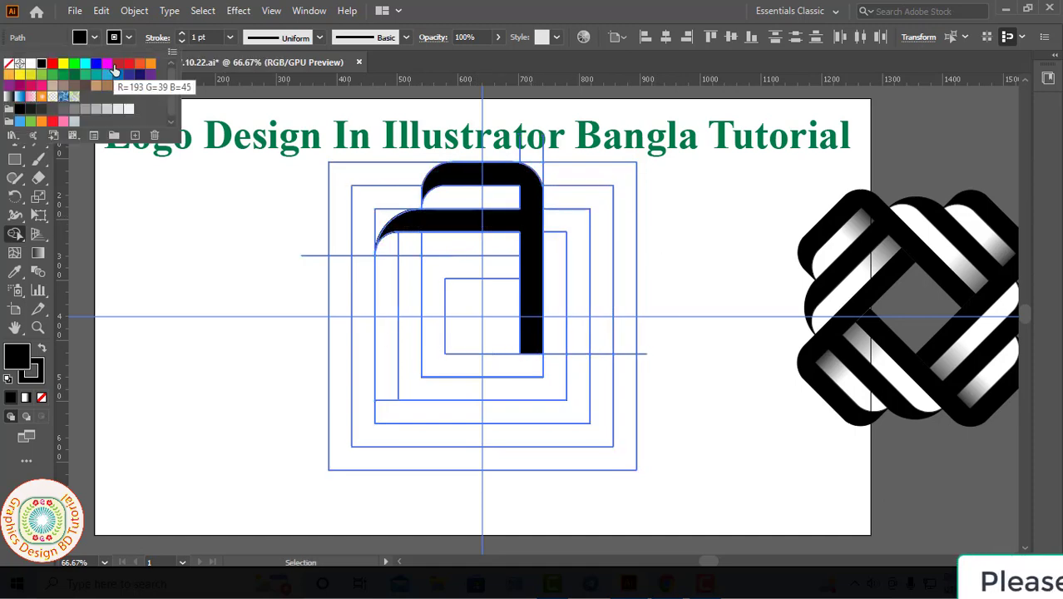
{"action": "left_click", "coordinate": [53, 64]}
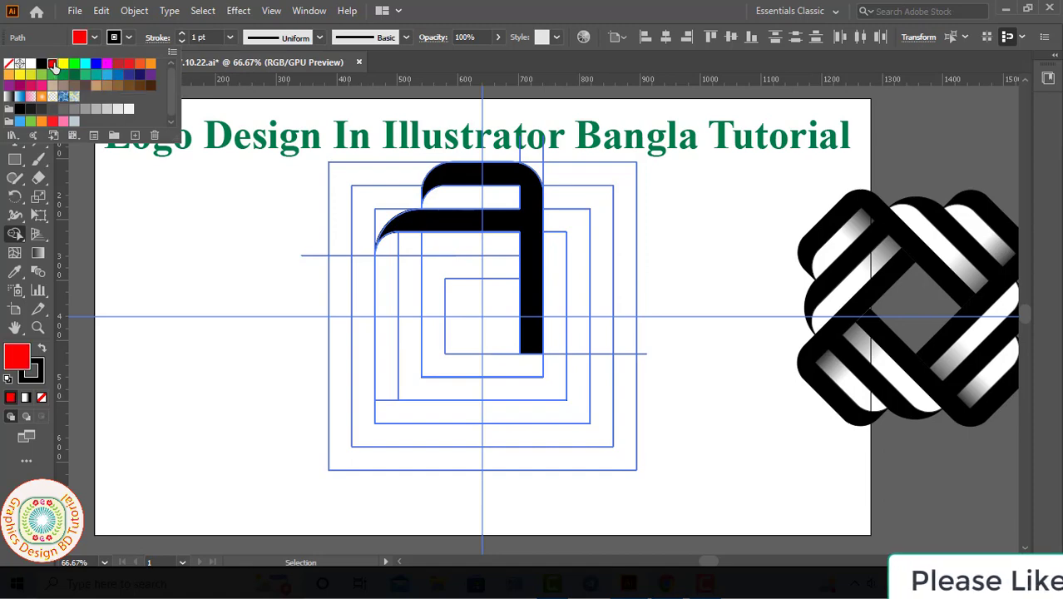
{"action": "left_click", "coordinate": [471, 203]}
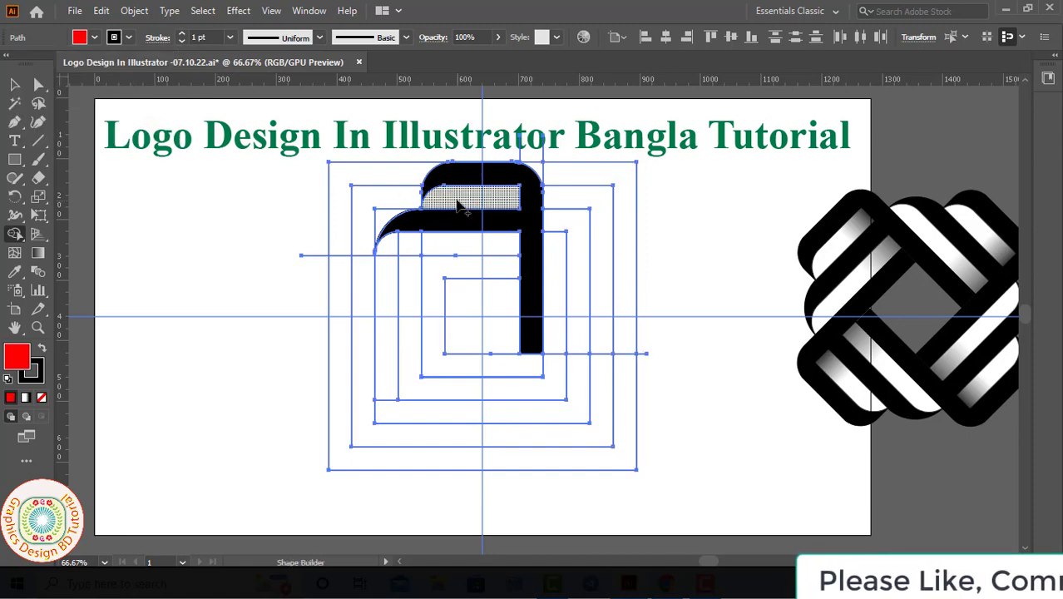
{"action": "left_click", "coordinate": [459, 204]}
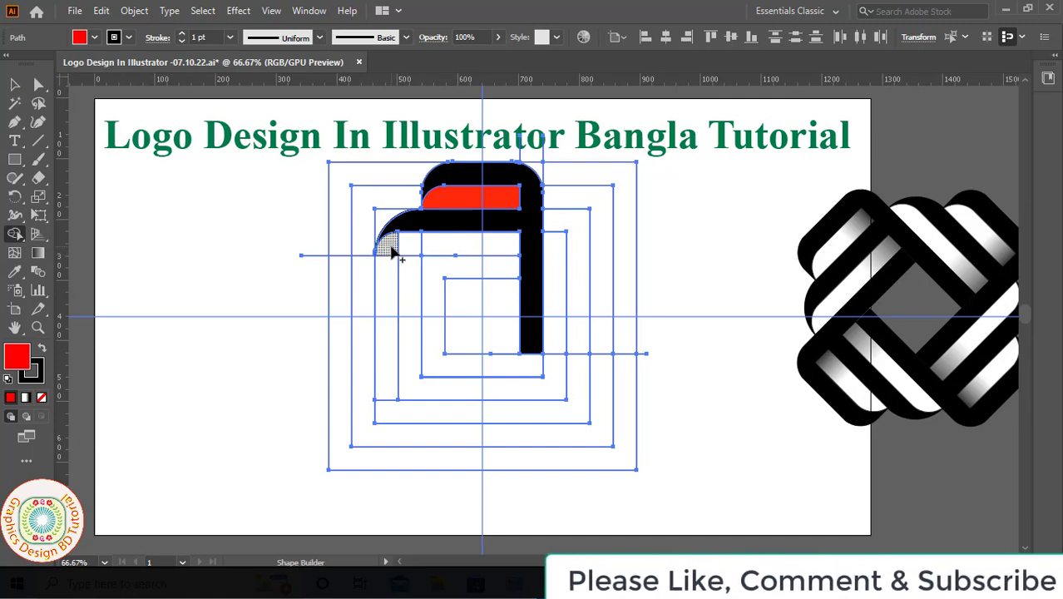
{"action": "left_click_drag", "start_coordinate": [395, 249], "coordinate": [493, 247]}
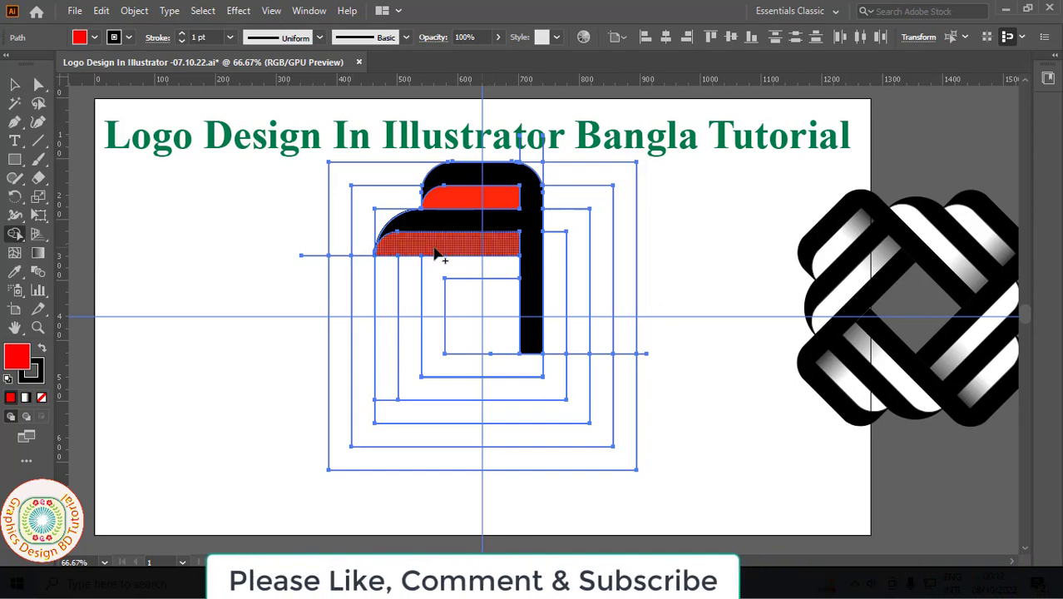
- Select the two red strips and the black band shape and group them together
{"action": "key", "text": "v"}
{"action": "left_click", "coordinate": [309, 241]}
{"action": "left_click", "coordinate": [432, 246]}
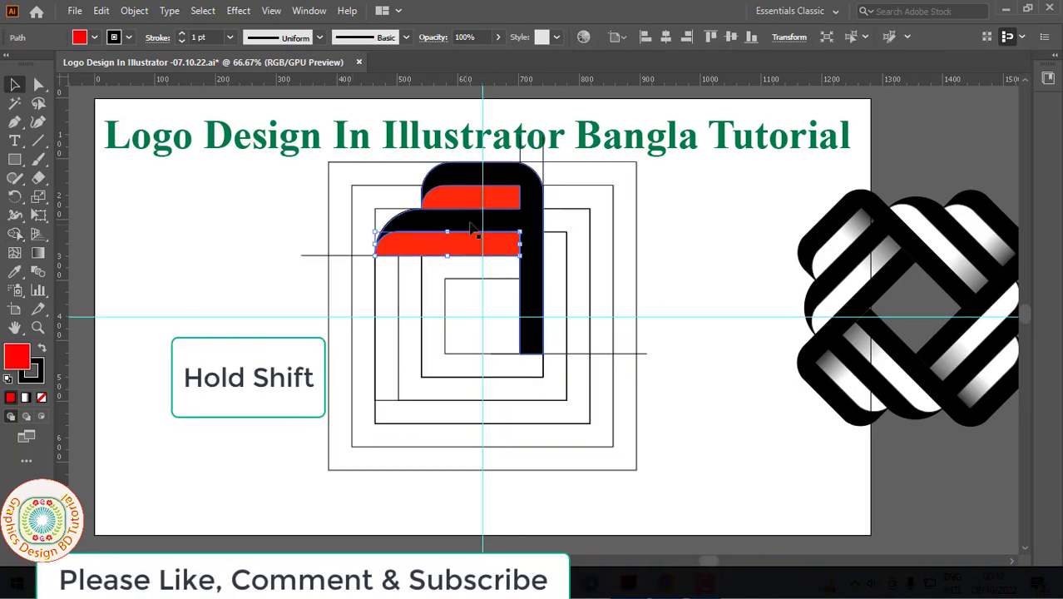
{"action": "left_click", "coordinate": [532, 173], "text": "shift"}
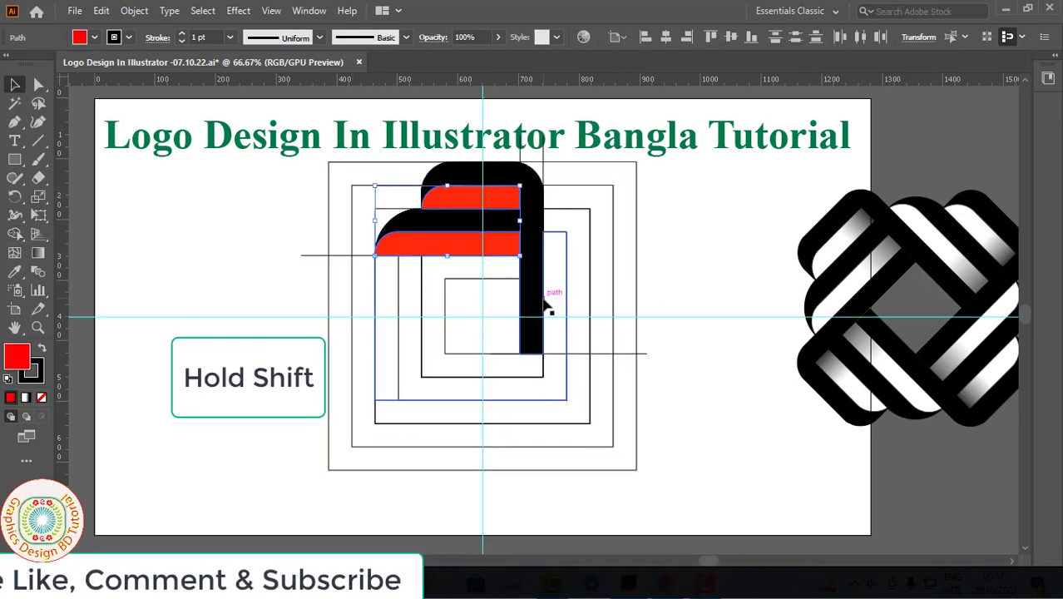
{"action": "right_click", "coordinate": [537, 302]}
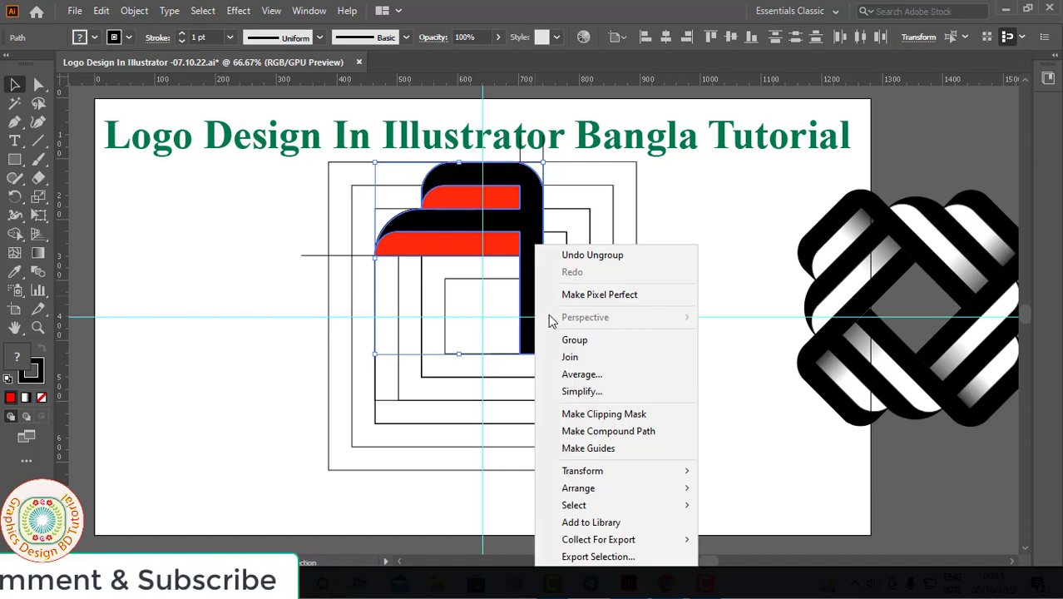
{"action": "left_click", "coordinate": [582, 341]}
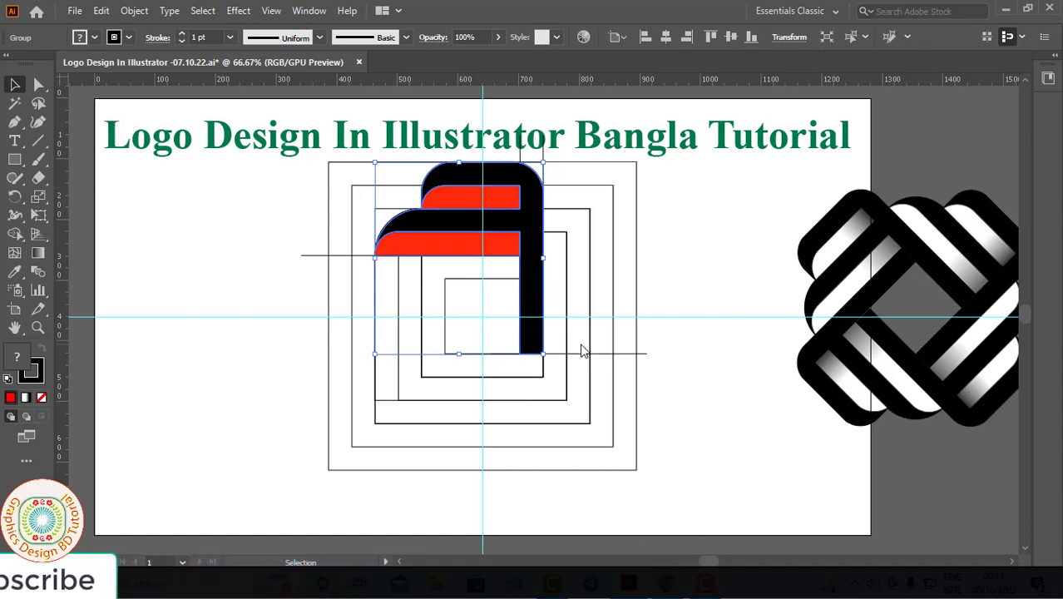
- Copy the grouped band piece together with the vertical and horizontal guides, then deselect them
{"action": "left_click", "coordinate": [715, 346]}
{"action": "left_click", "coordinate": [535, 272]}
{"action": "key", "text": "shift"}
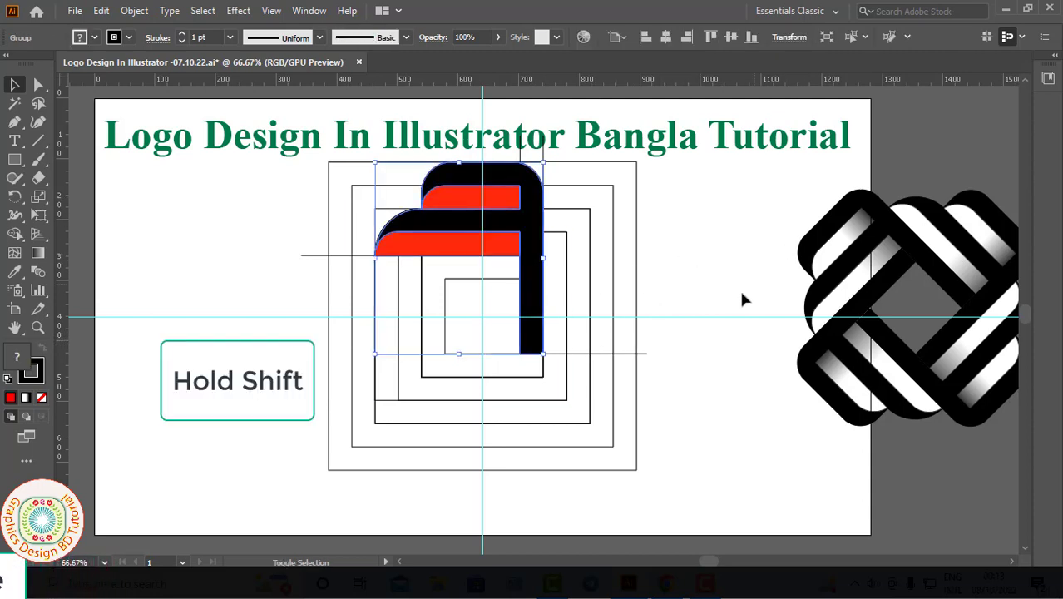
{"action": "left_click", "coordinate": [718, 317], "text": "shift"}
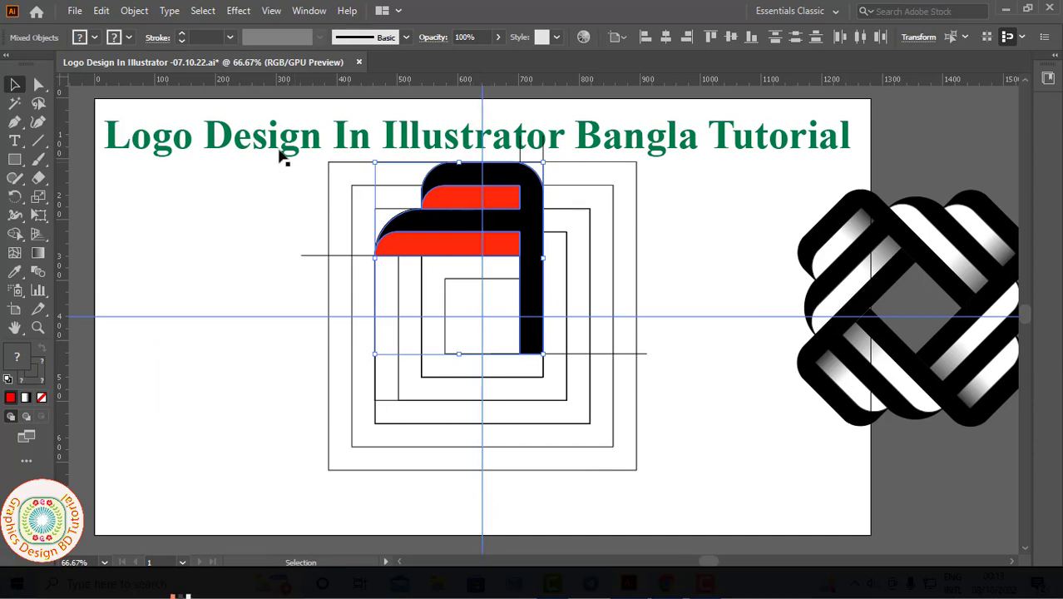
{"action": "left_click", "coordinate": [100, 10]}
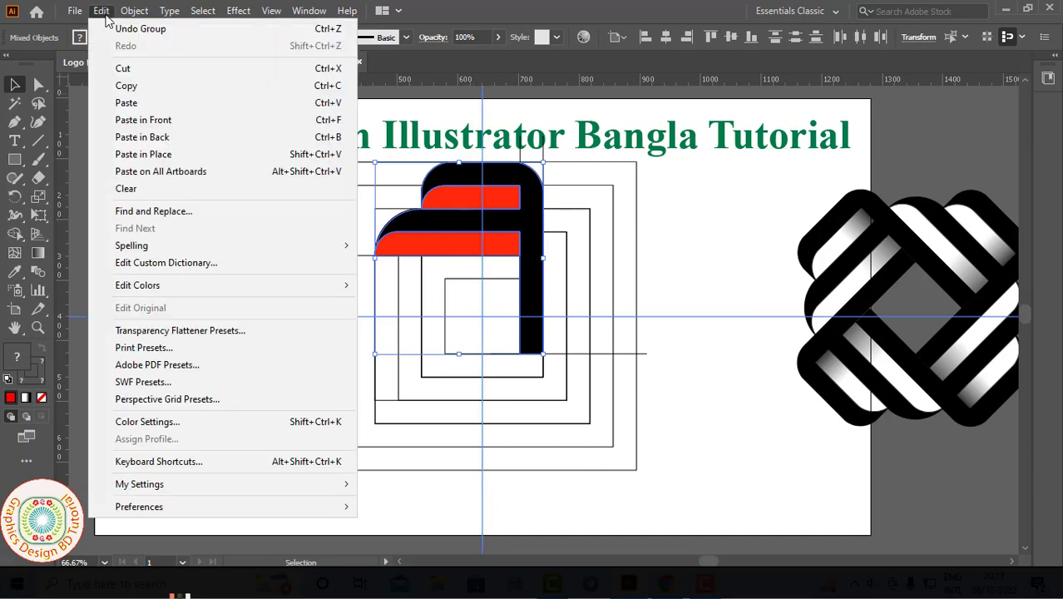
{"action": "left_click", "coordinate": [126, 86]}
{"action": "left_click", "coordinate": [266, 244]}
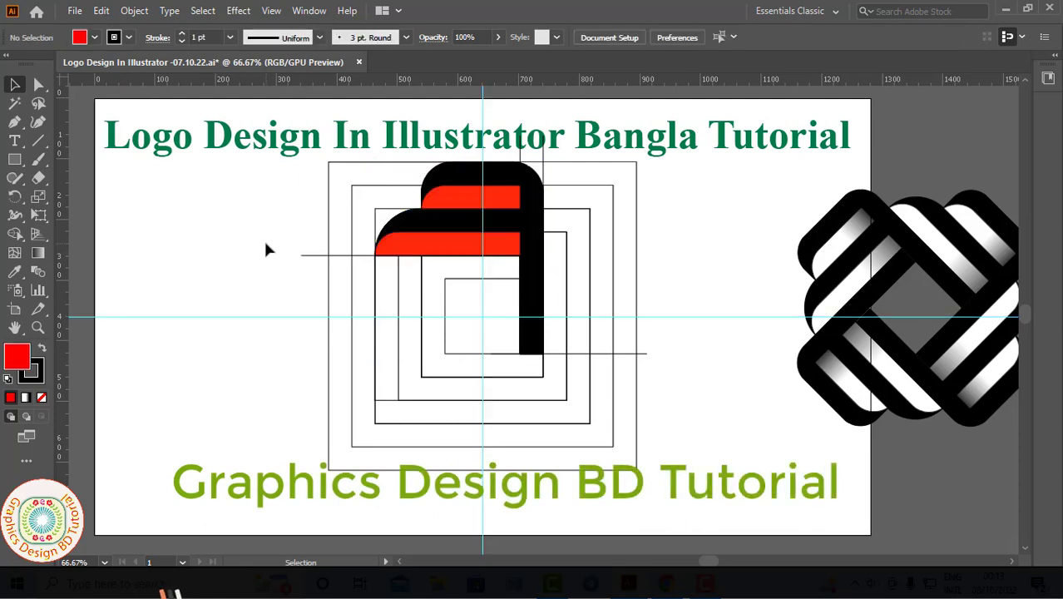
- Delete the band piece, guides and construction artwork from the artboard, including the leftover line segment under the title
{"action": "left_click_drag", "start_coordinate": [277, 189], "coordinate": [686, 486]}
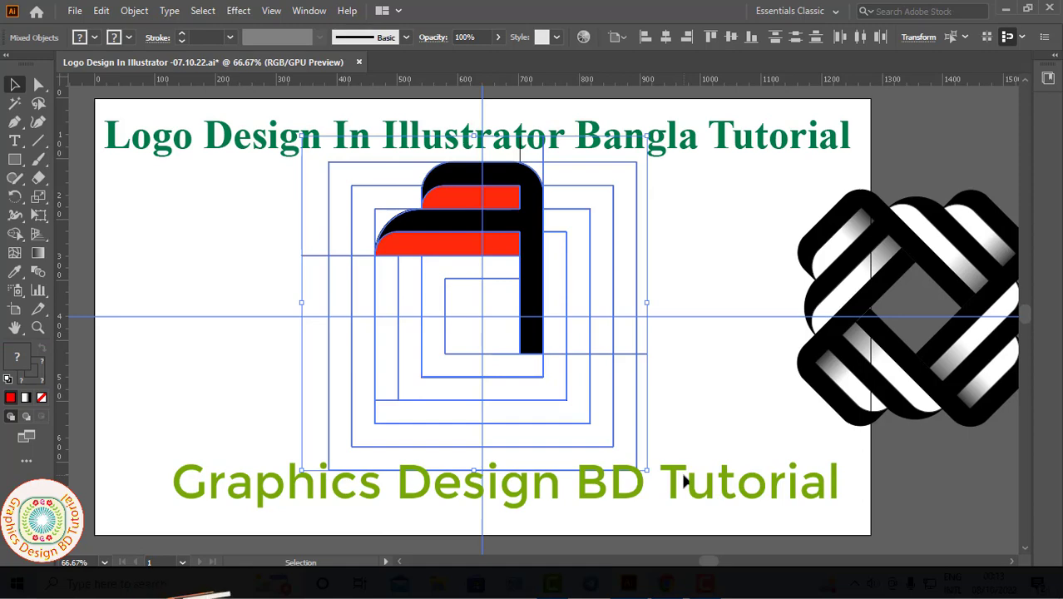
{"action": "key", "text": "Delete"}
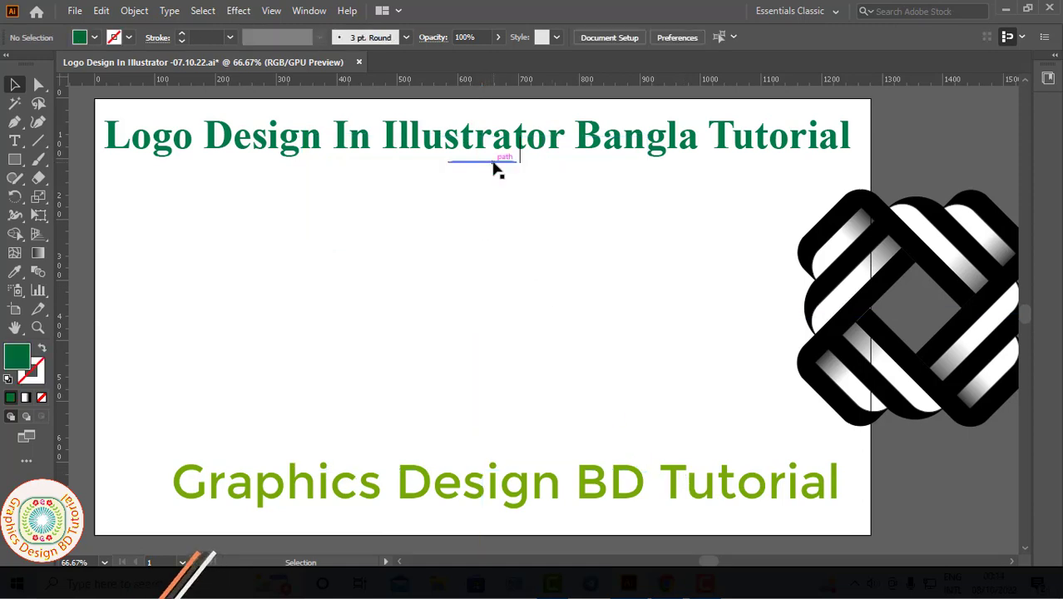
{"action": "left_click", "coordinate": [494, 162]}
{"action": "key", "text": "Delete"}
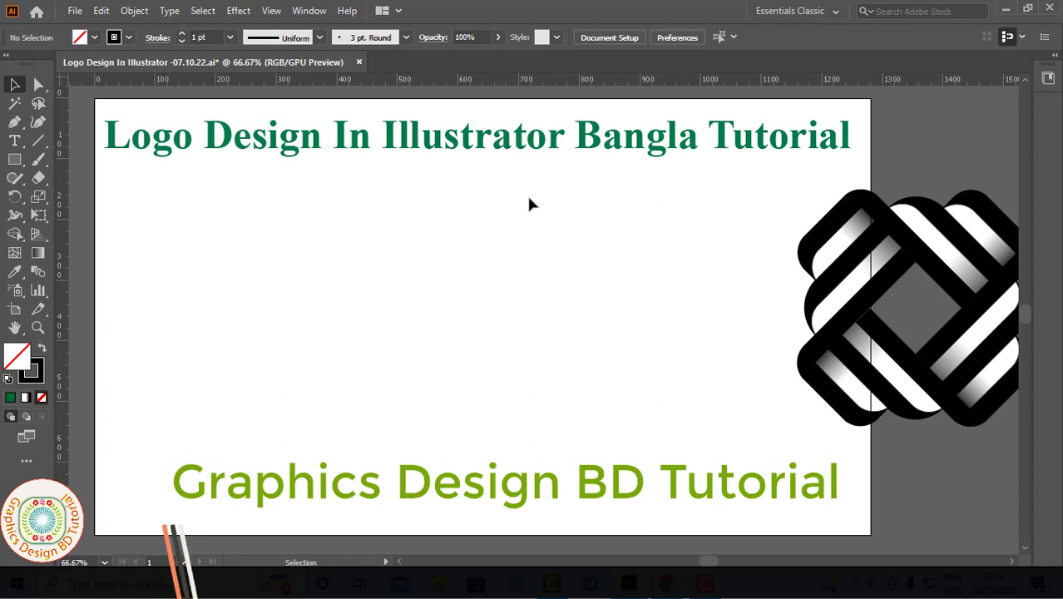